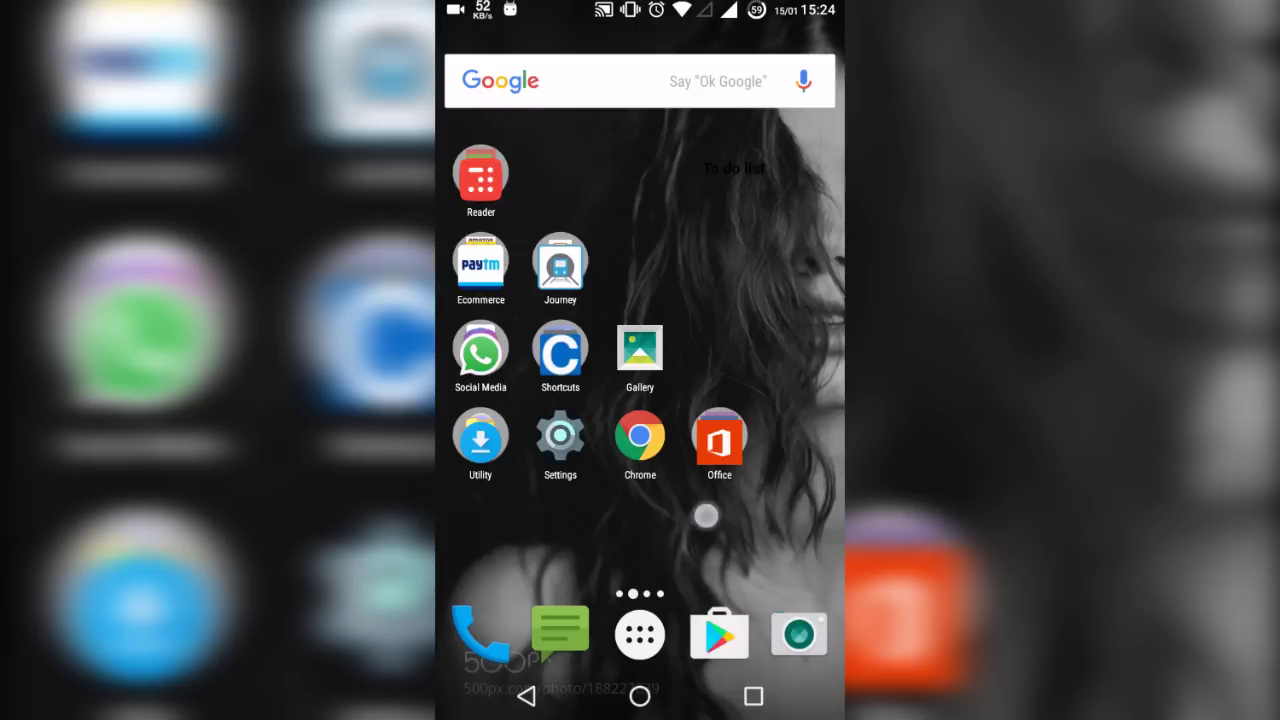
Step: Find Limbo PC Emulator in the Android app drawer and launch it
{"action": "left_click_drag", "start_coordinate": [706, 515], "coordinate": [560, 515]}
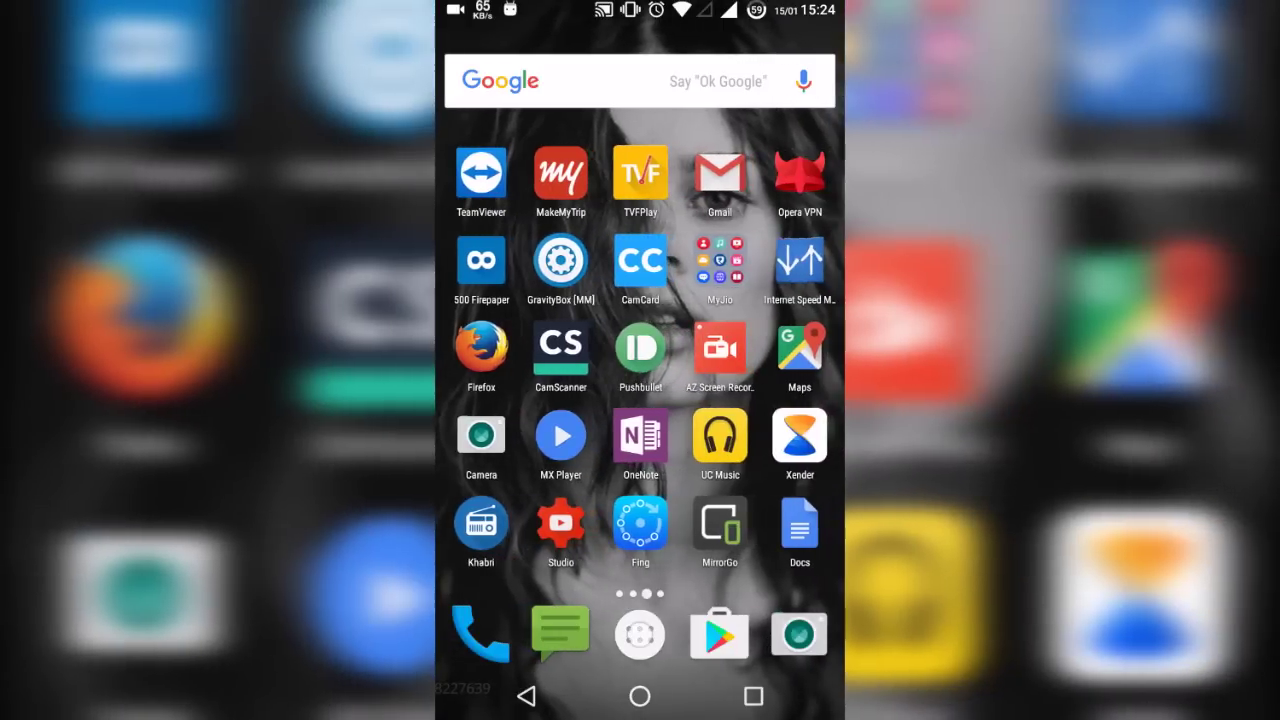
{"action": "left_click", "coordinate": [640, 635]}
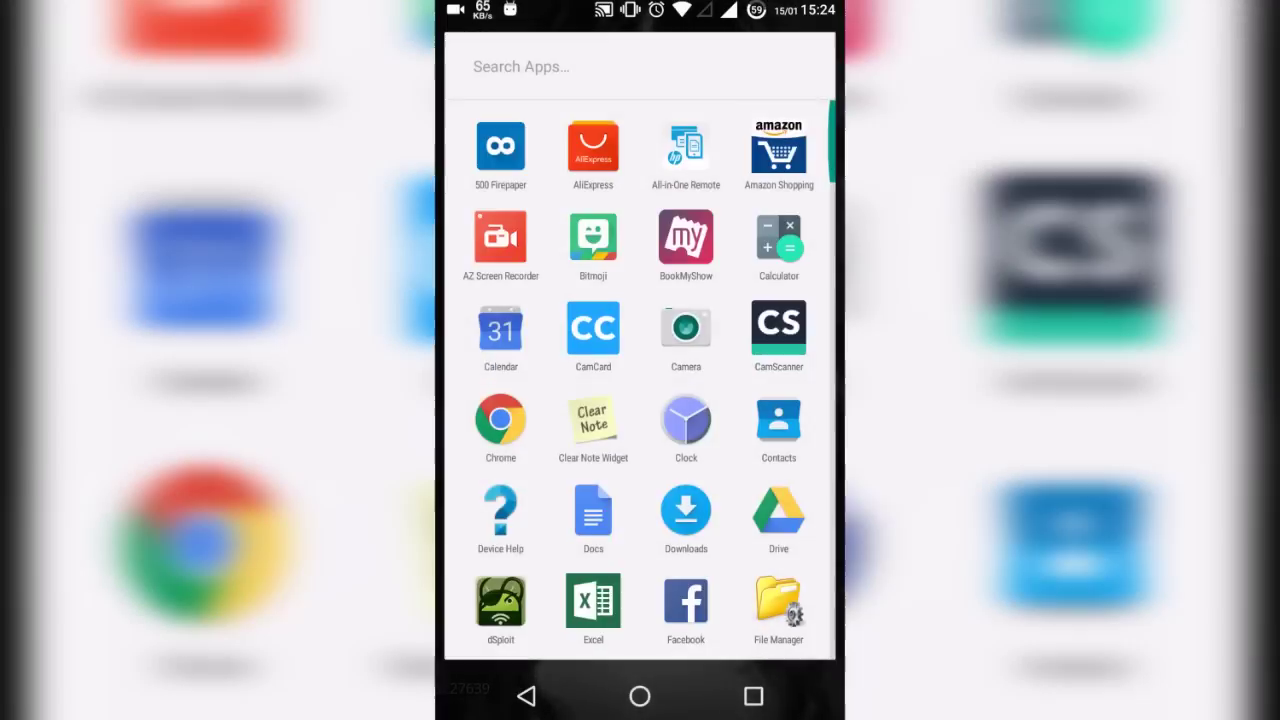
{"action": "scroll", "coordinate": [686, 500], "scroll_direction": "down", "scroll_amount": 10}
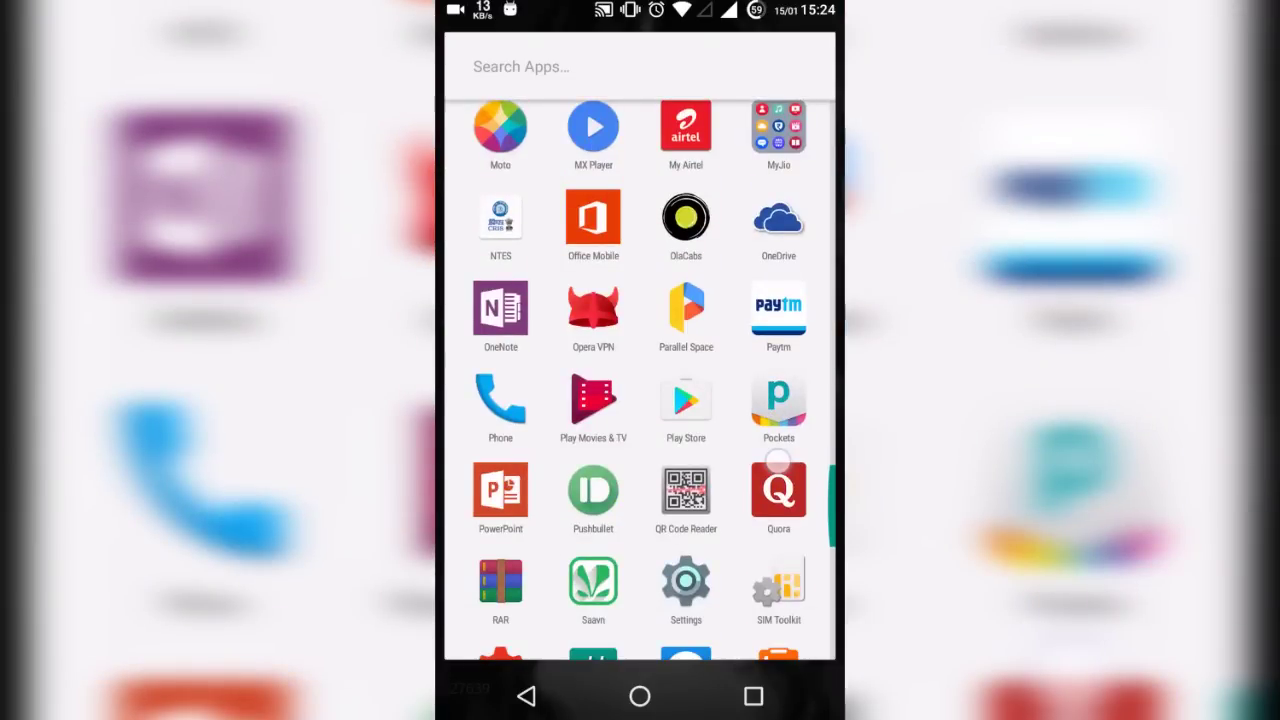
{"action": "left_click_drag", "start_coordinate": [778, 462], "coordinate": [778, 515]}
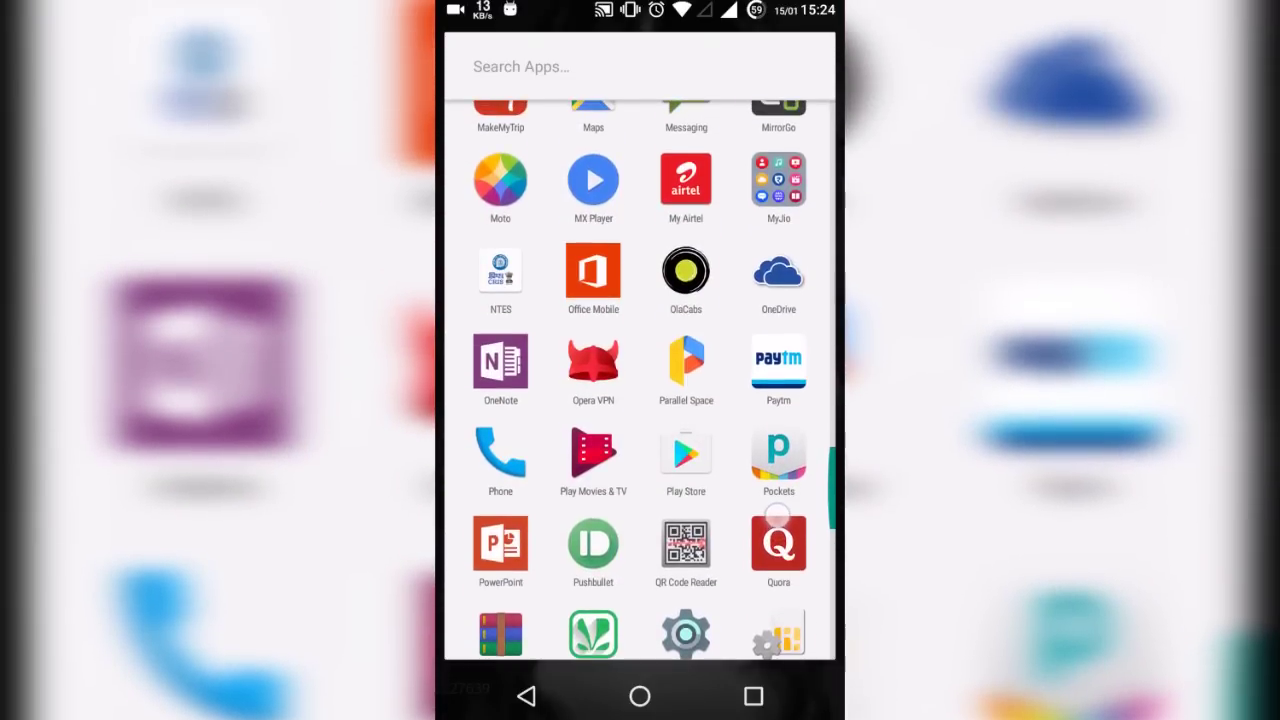
{"action": "scroll", "coordinate": [778, 515], "scroll_direction": "up", "scroll_amount": 3}
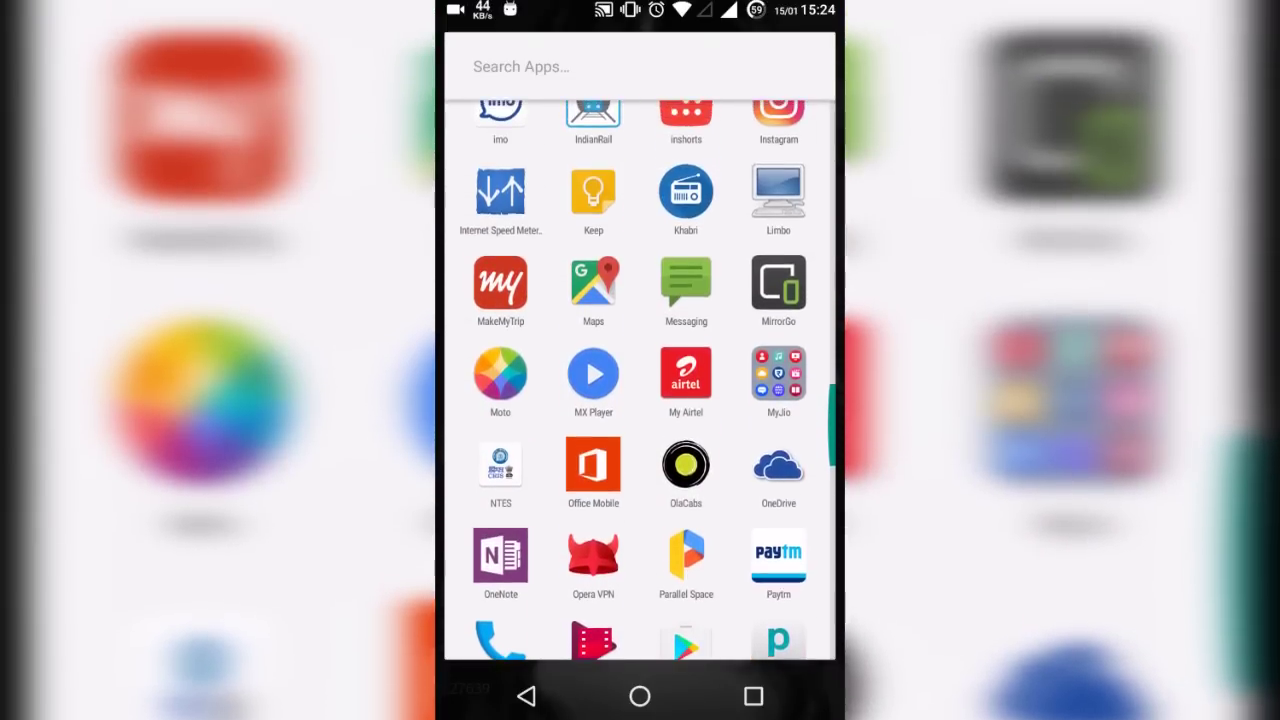
{"action": "left_click", "coordinate": [778, 200]}
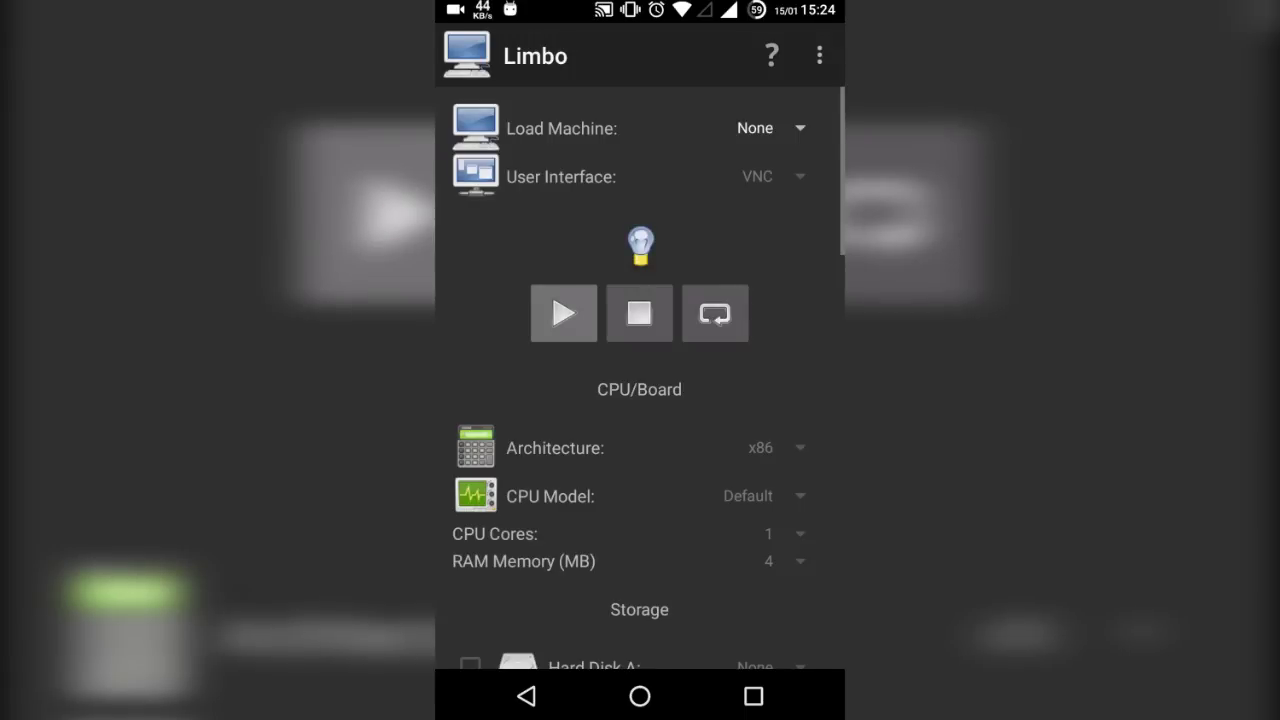
Step: Create a new machine named 'WinXP' from the Load Machine list
{"action": "left_click", "coordinate": [755, 137]}
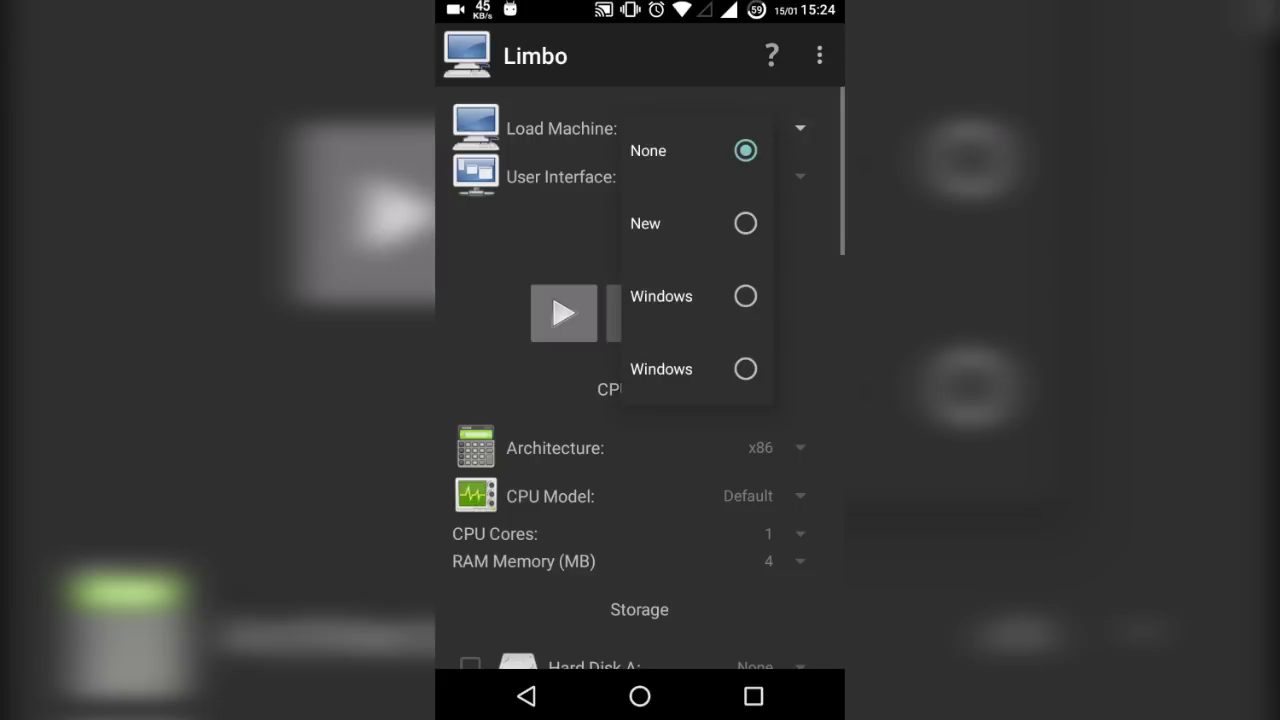
{"action": "left_click", "coordinate": [668, 244]}
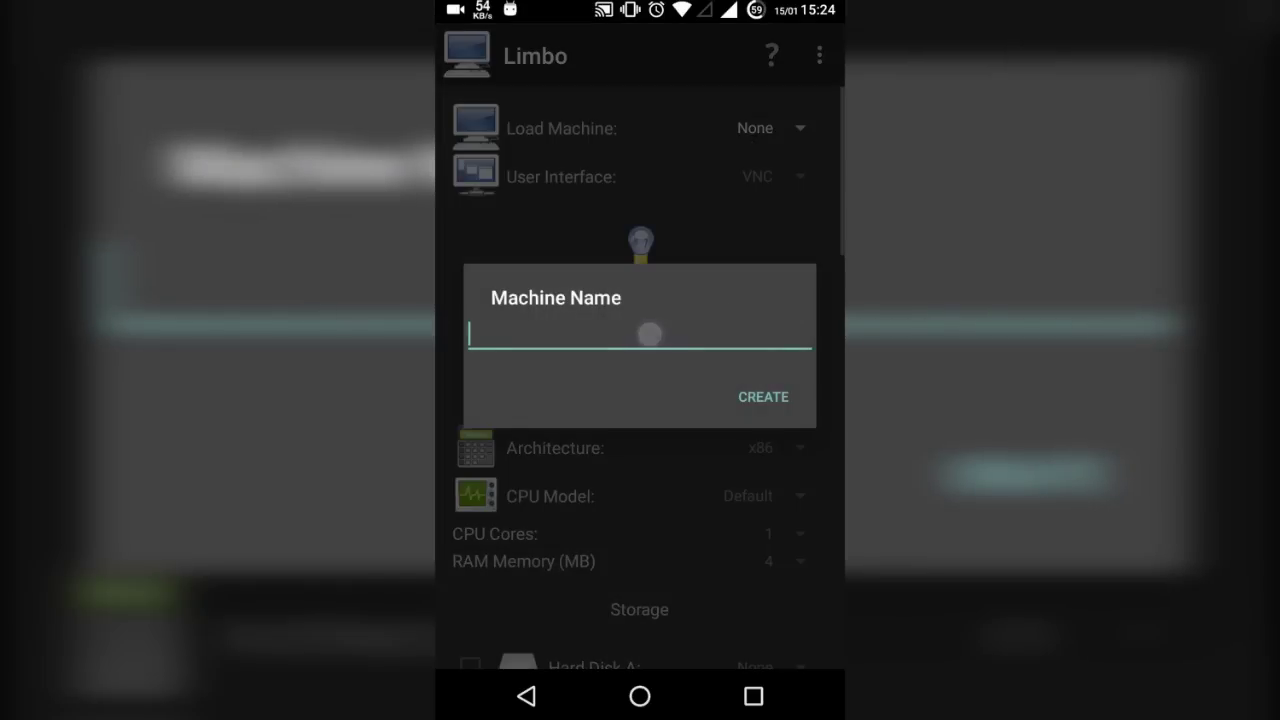
{"action": "left_click", "coordinate": [650, 334]}
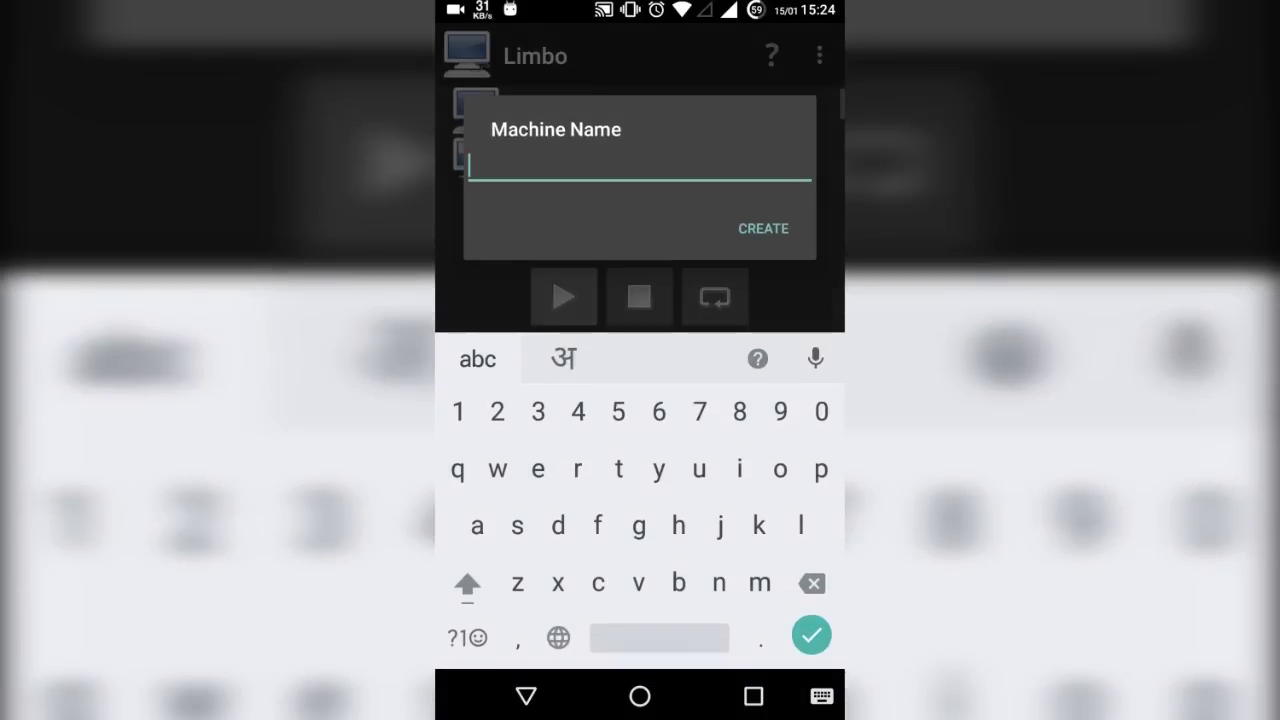
{"action": "left_click", "coordinate": [466, 587]}
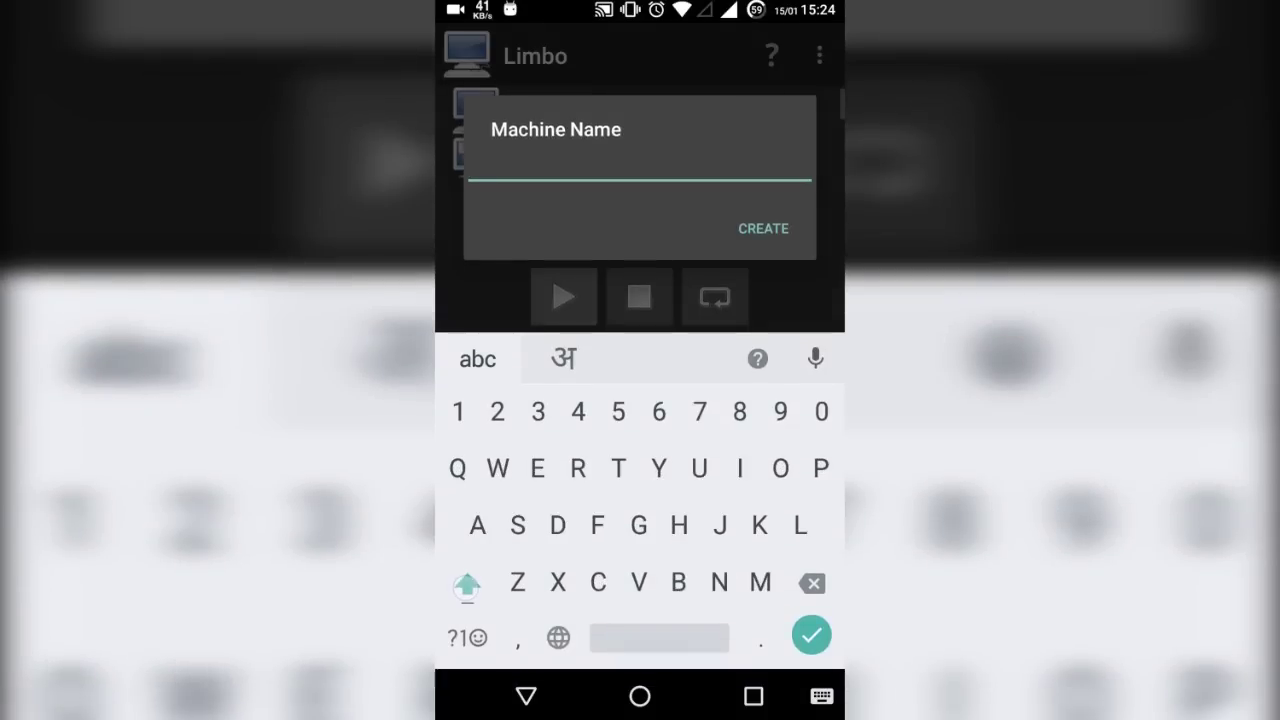
{"action": "type", "text": "Win"}
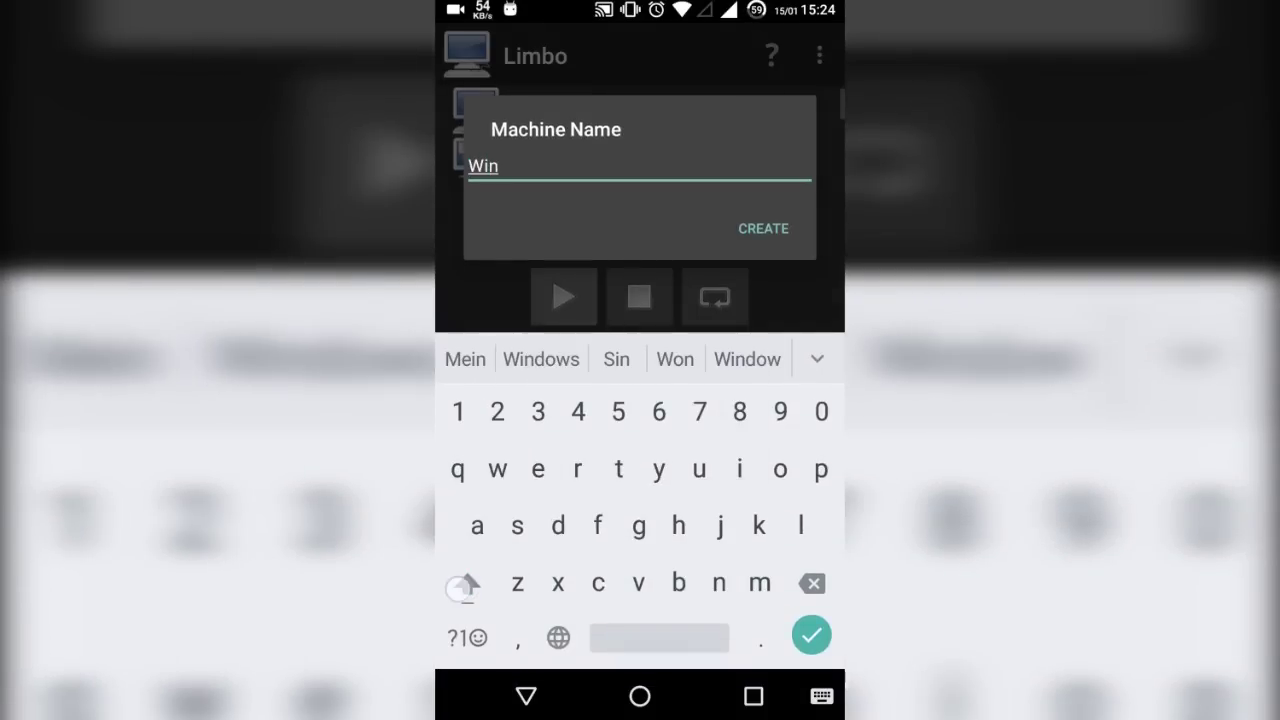
{"action": "left_click", "coordinate": [466, 587]}
{"action": "type", "text": "X"}
{"action": "left_click", "coordinate": [466, 587]}
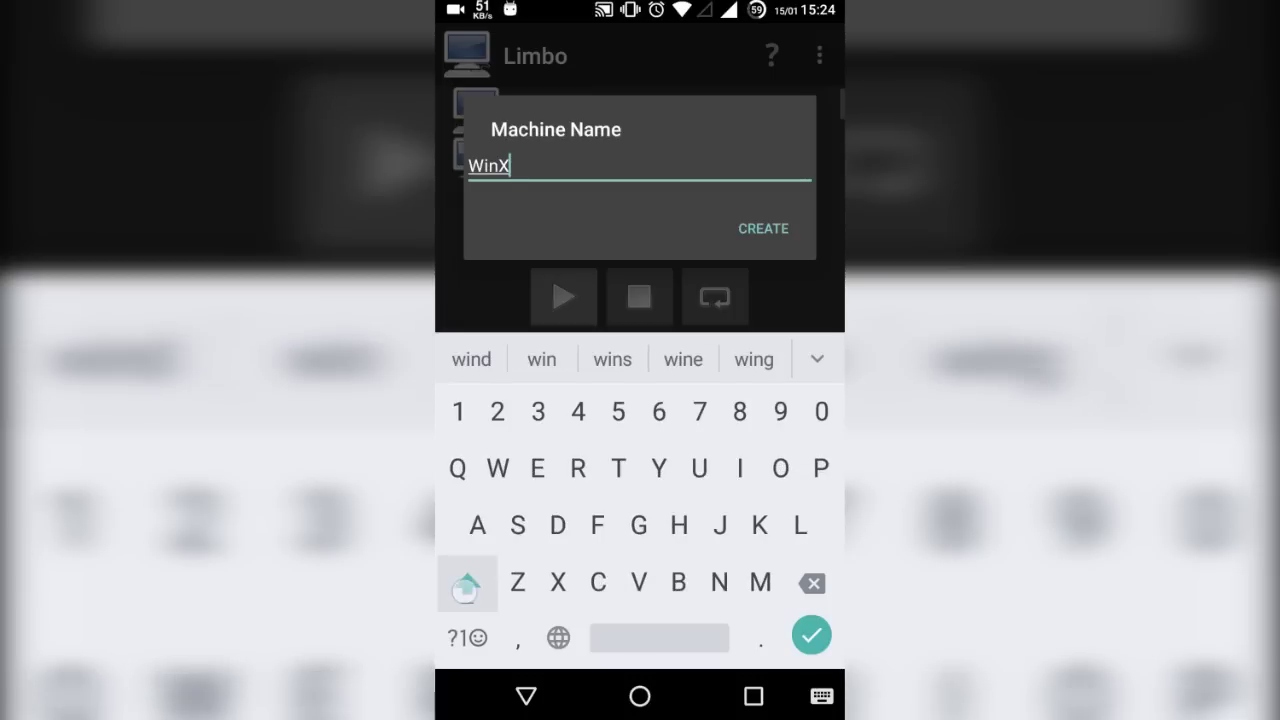
{"action": "type", "text": "P"}
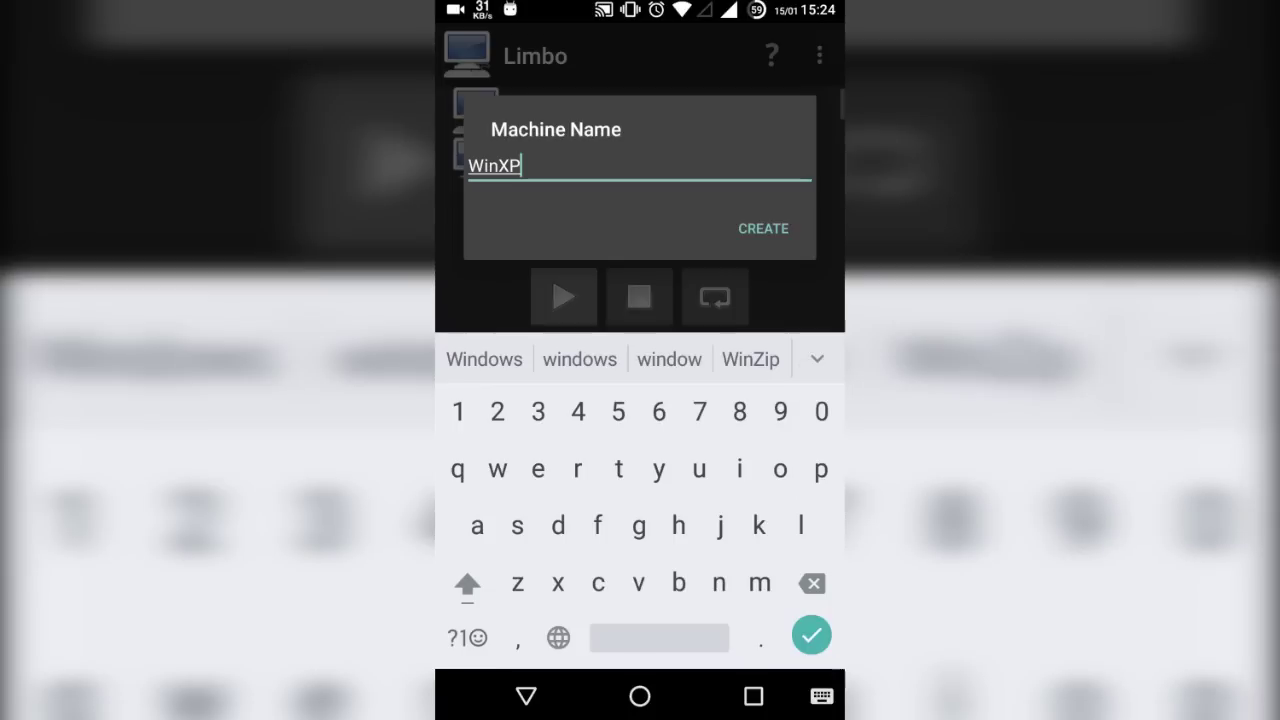
{"action": "left_click", "coordinate": [763, 233]}
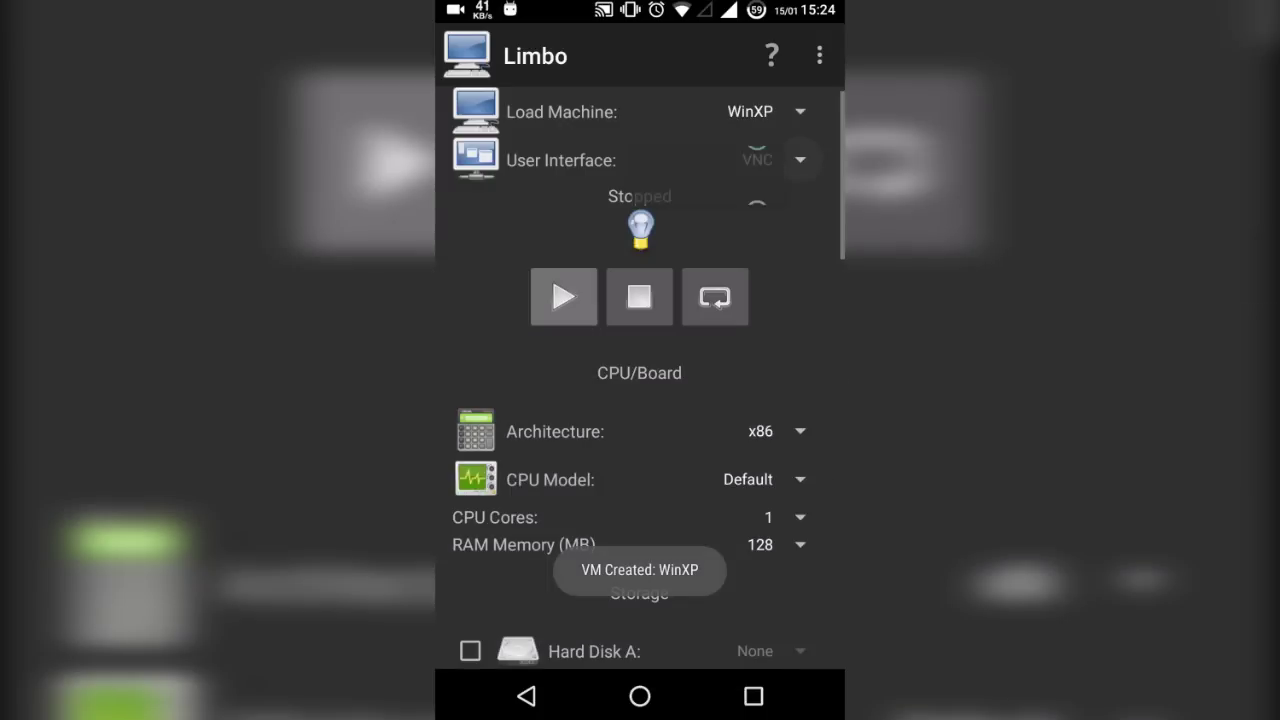
Step: Switch the machine's display interface to SDL
{"action": "left_click", "coordinate": [800, 160]}
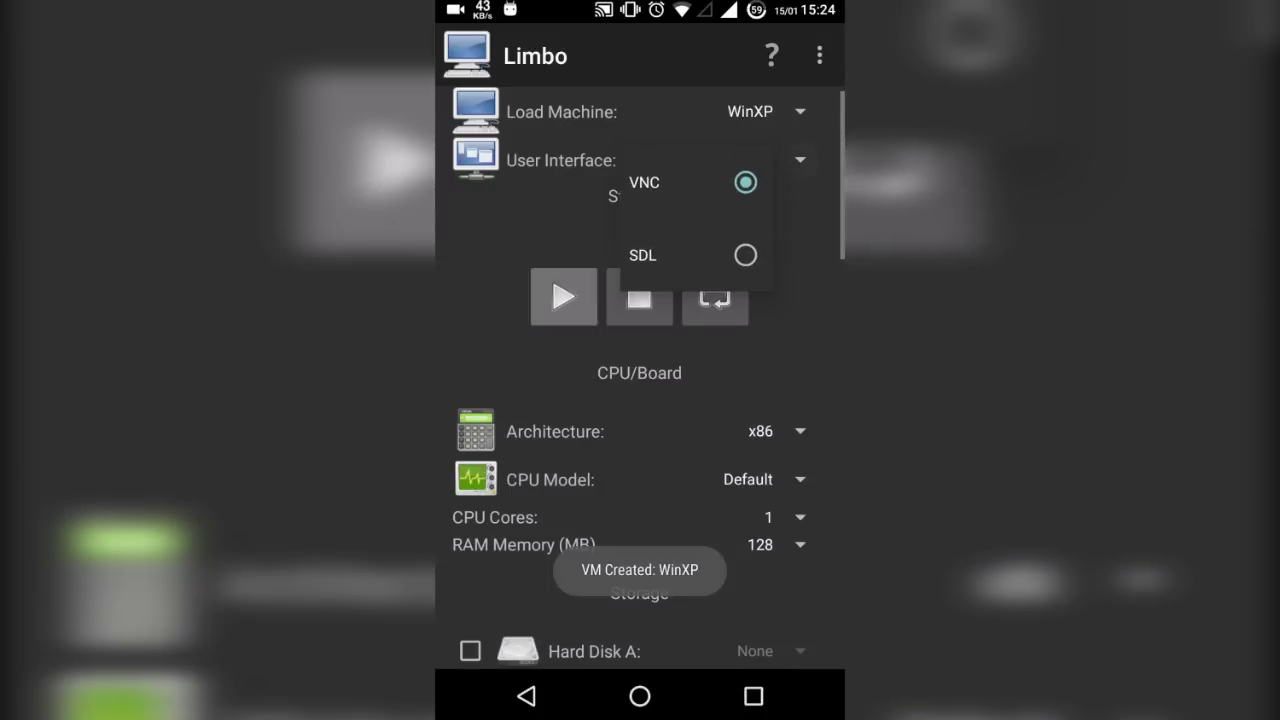
{"action": "left_click", "coordinate": [700, 255]}
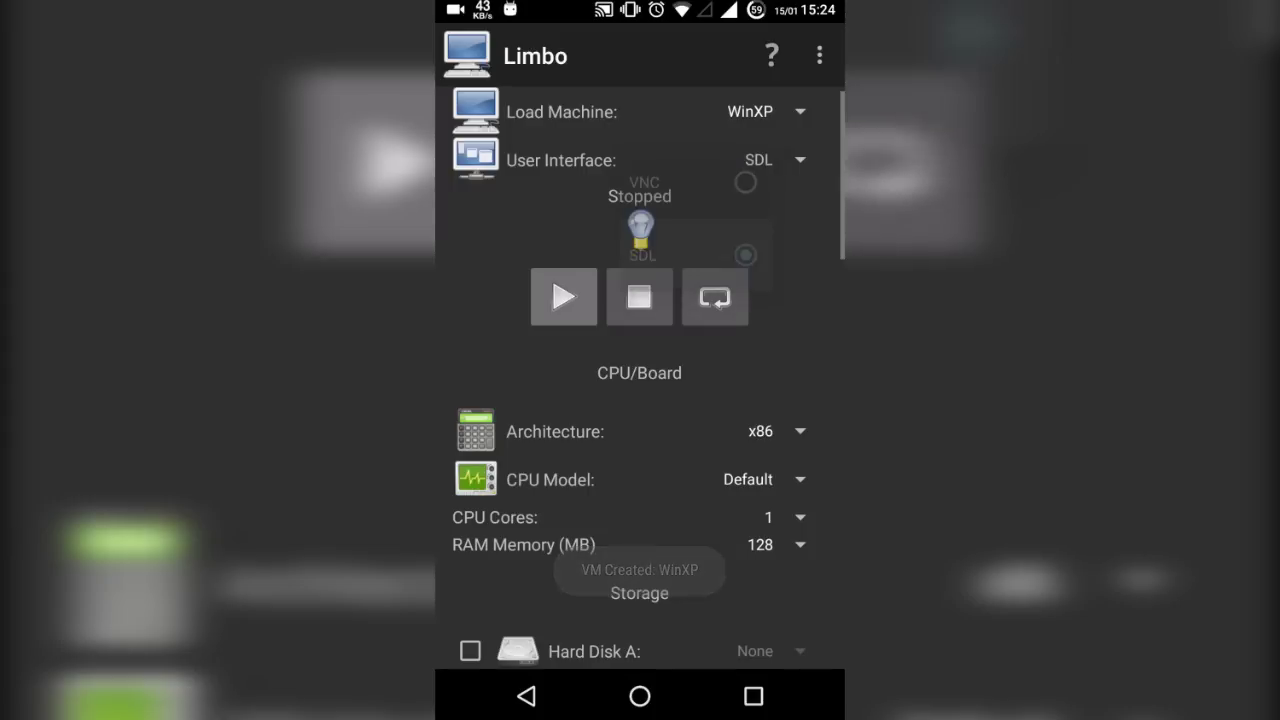
{"action": "left_click_drag", "start_coordinate": [820, 317], "coordinate": [837, 194]}
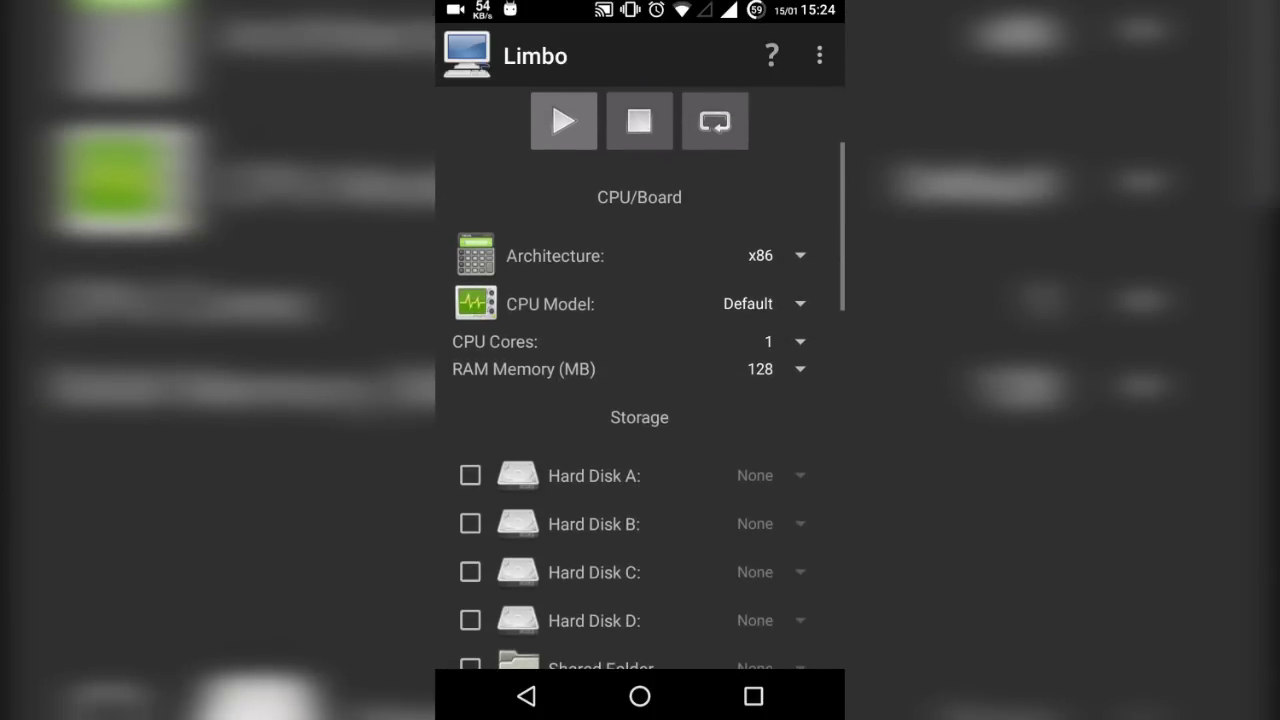
Step: Keep x86 architecture, set the CPU model to qemu32 with 2 cores
{"action": "left_click", "coordinate": [770, 258]}
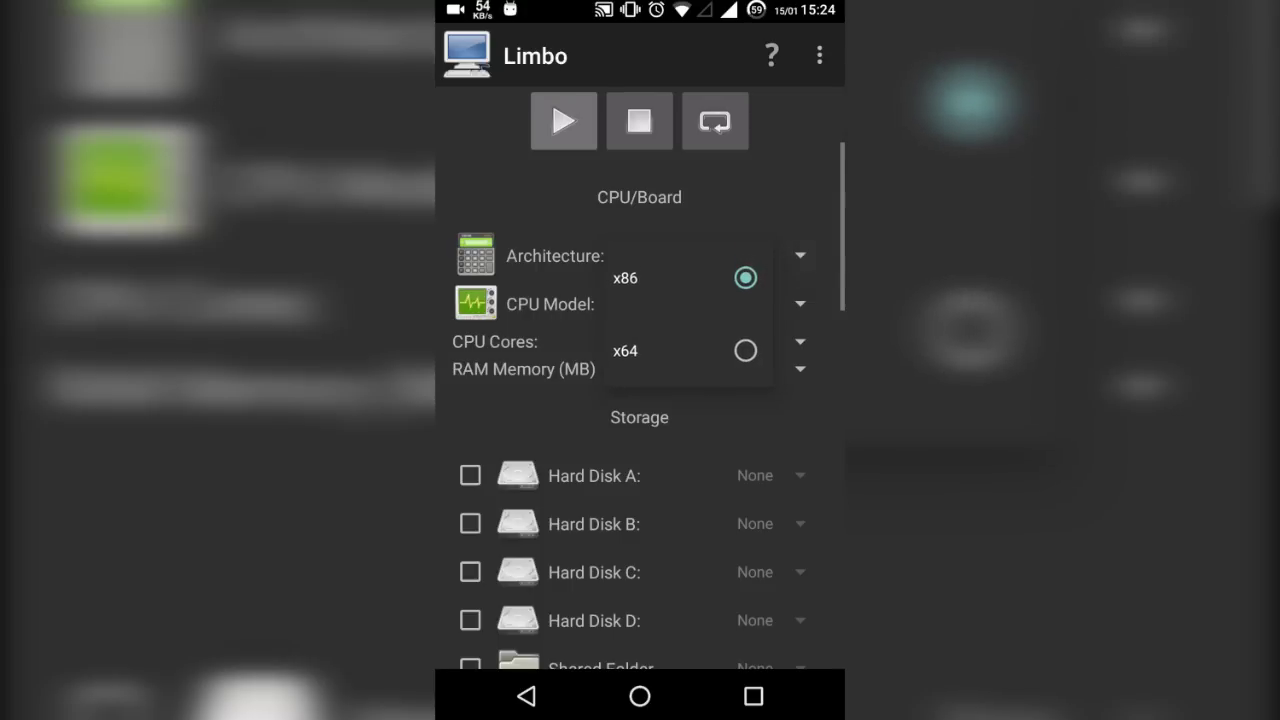
{"action": "left_click", "coordinate": [730, 290]}
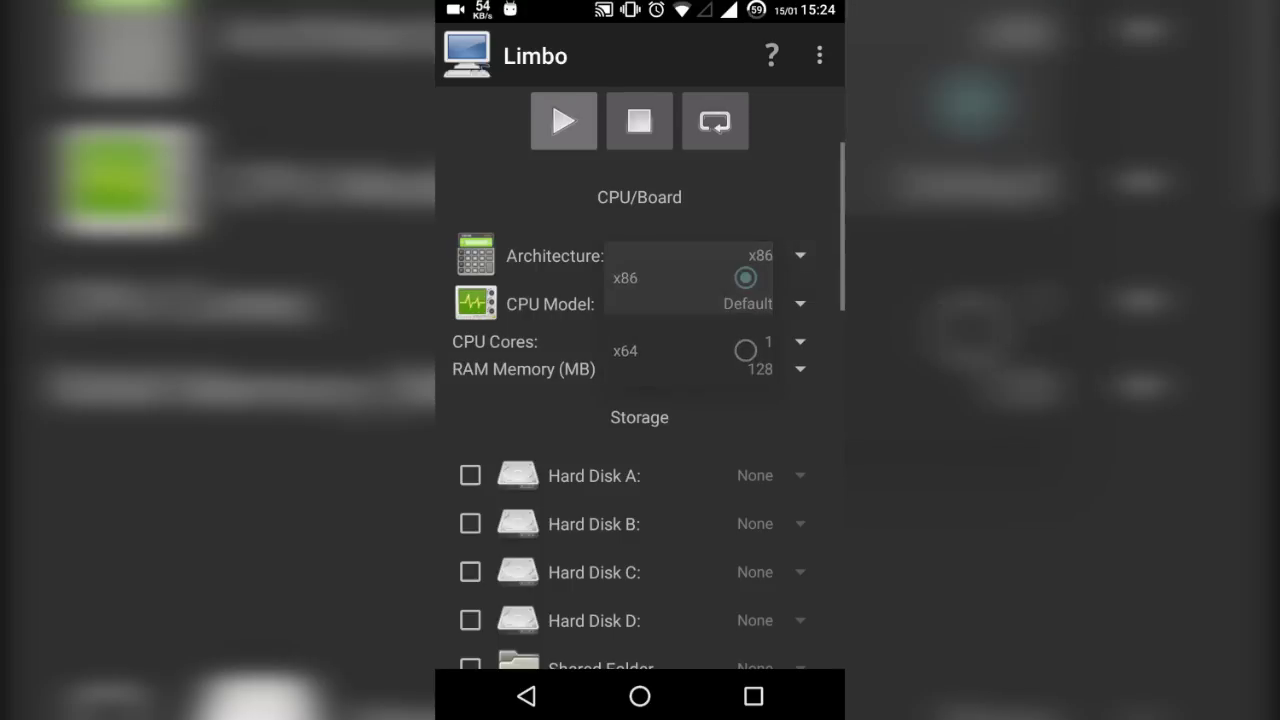
{"action": "left_click", "coordinate": [757, 300]}
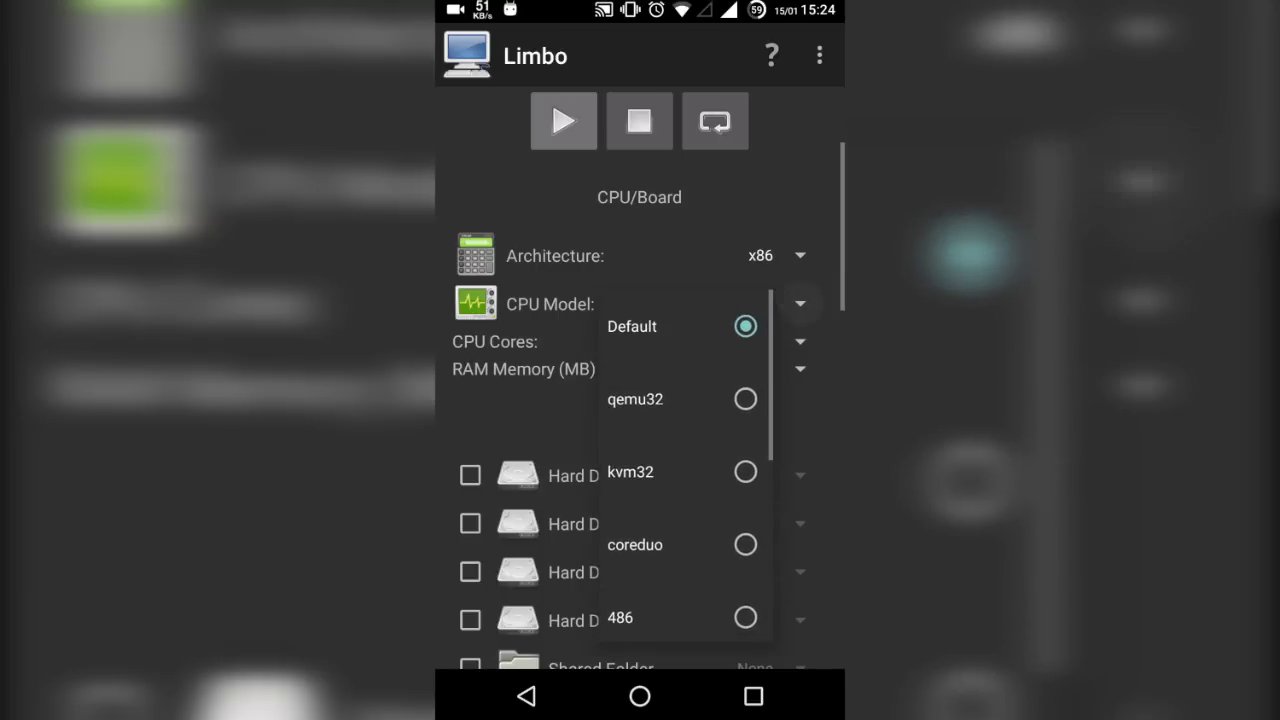
{"action": "left_click", "coordinate": [700, 399]}
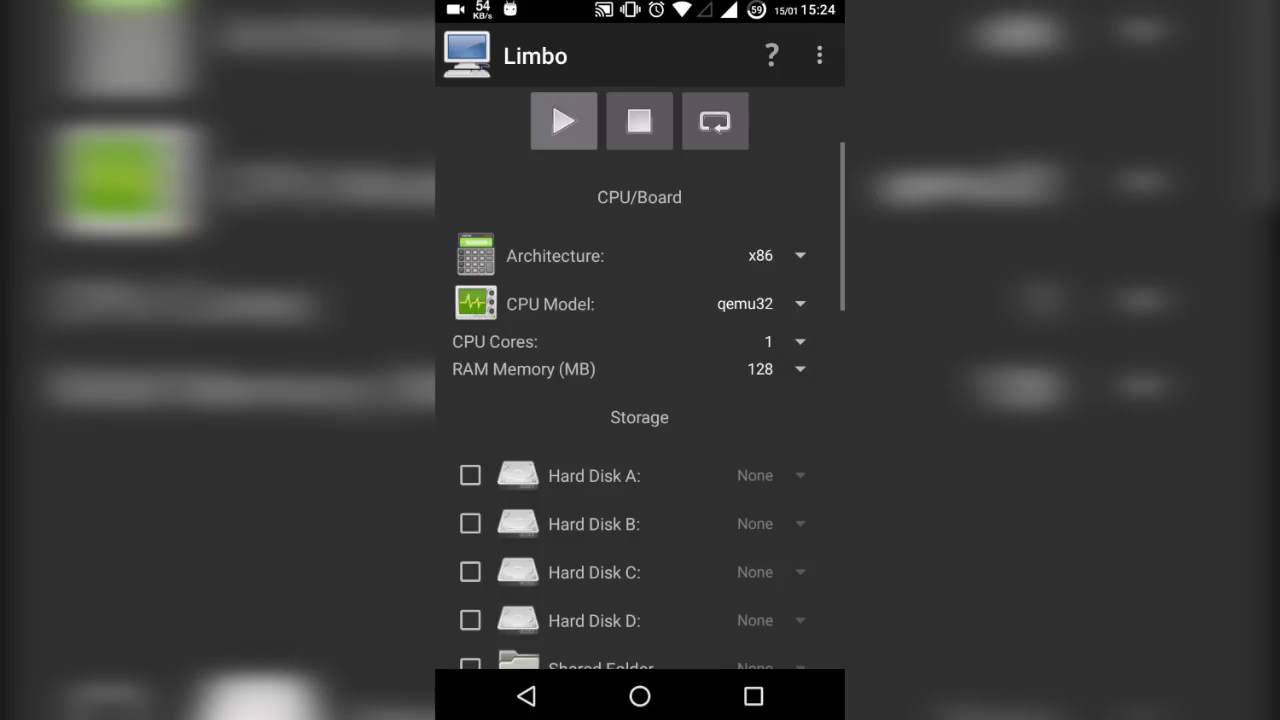
{"action": "left_click", "coordinate": [798, 341]}
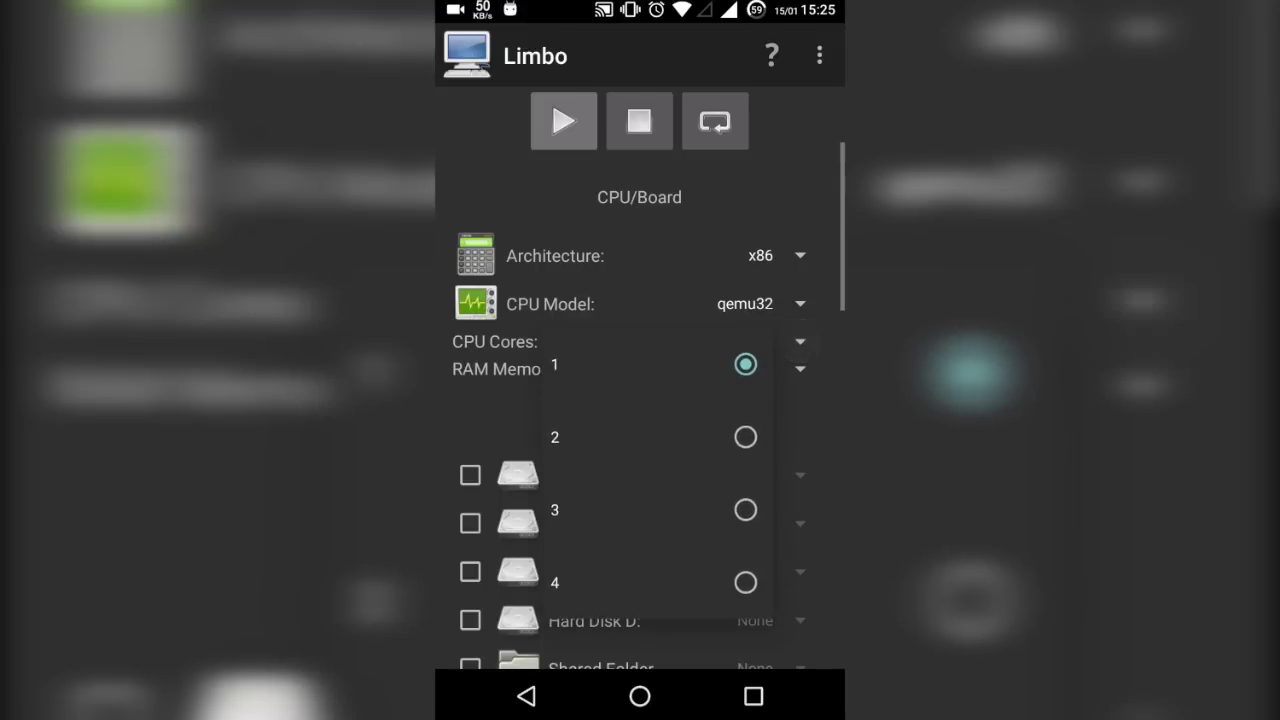
{"action": "left_click", "coordinate": [706, 440]}
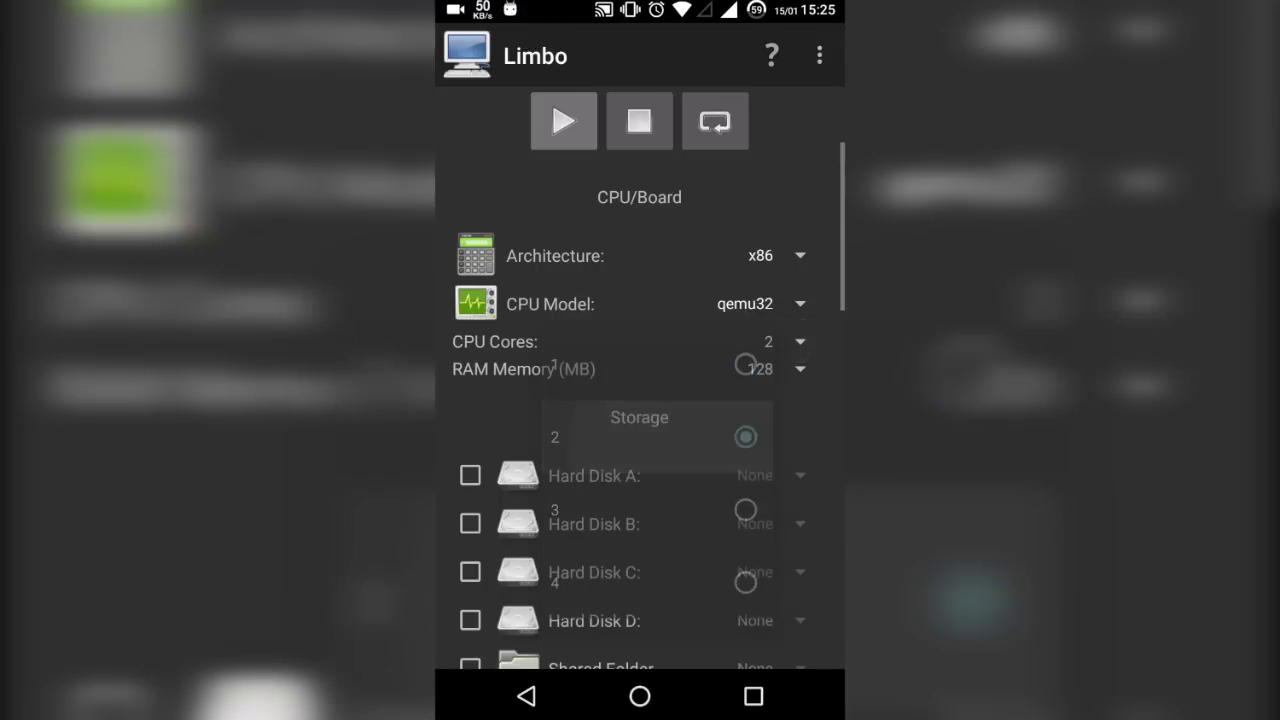
Step: Set the machine's RAM to 1016 MB
{"action": "left_click", "coordinate": [795, 370]}
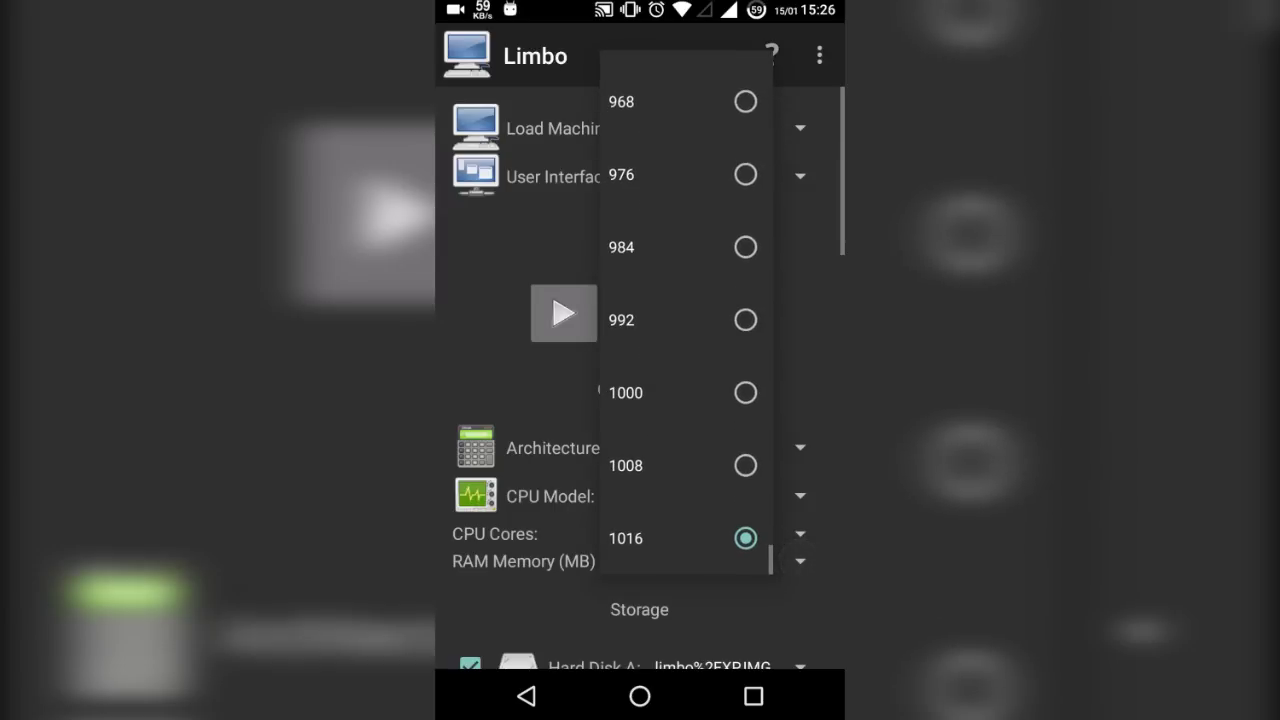
{"action": "scroll", "coordinate": [650, 360], "scroll_direction": "up", "scroll_amount": 10}
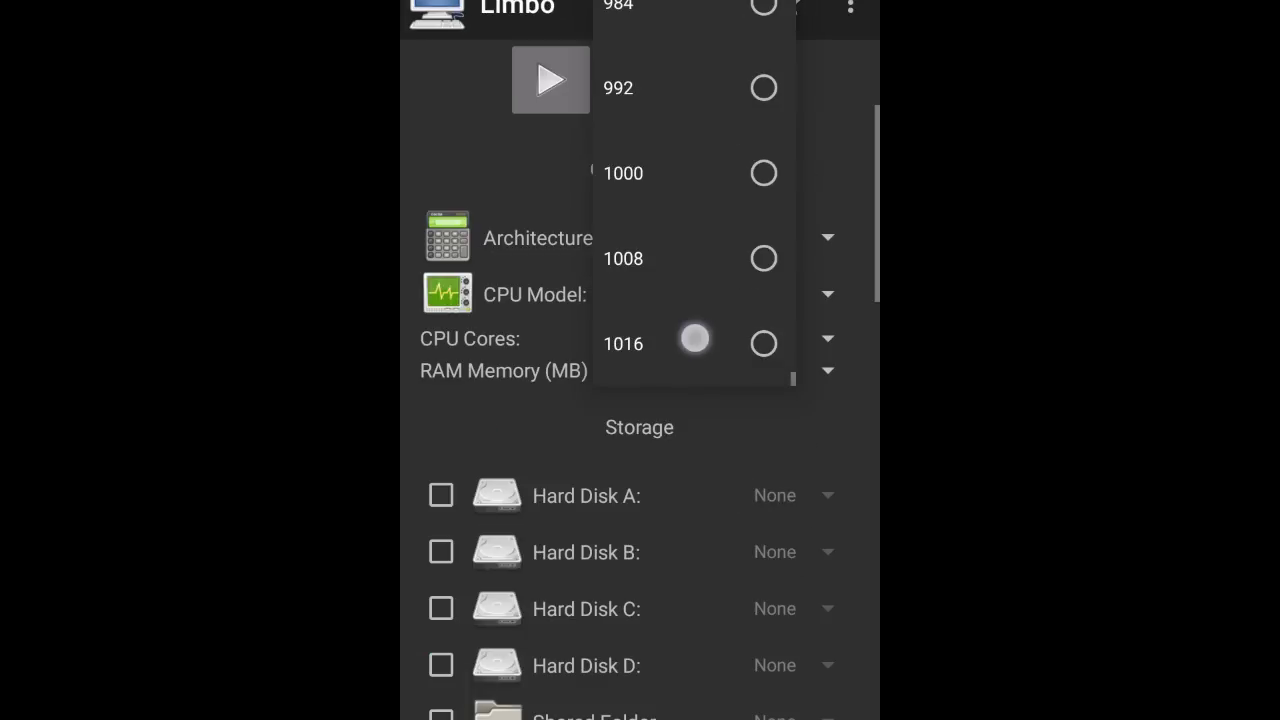
{"action": "left_click", "coordinate": [695, 339]}
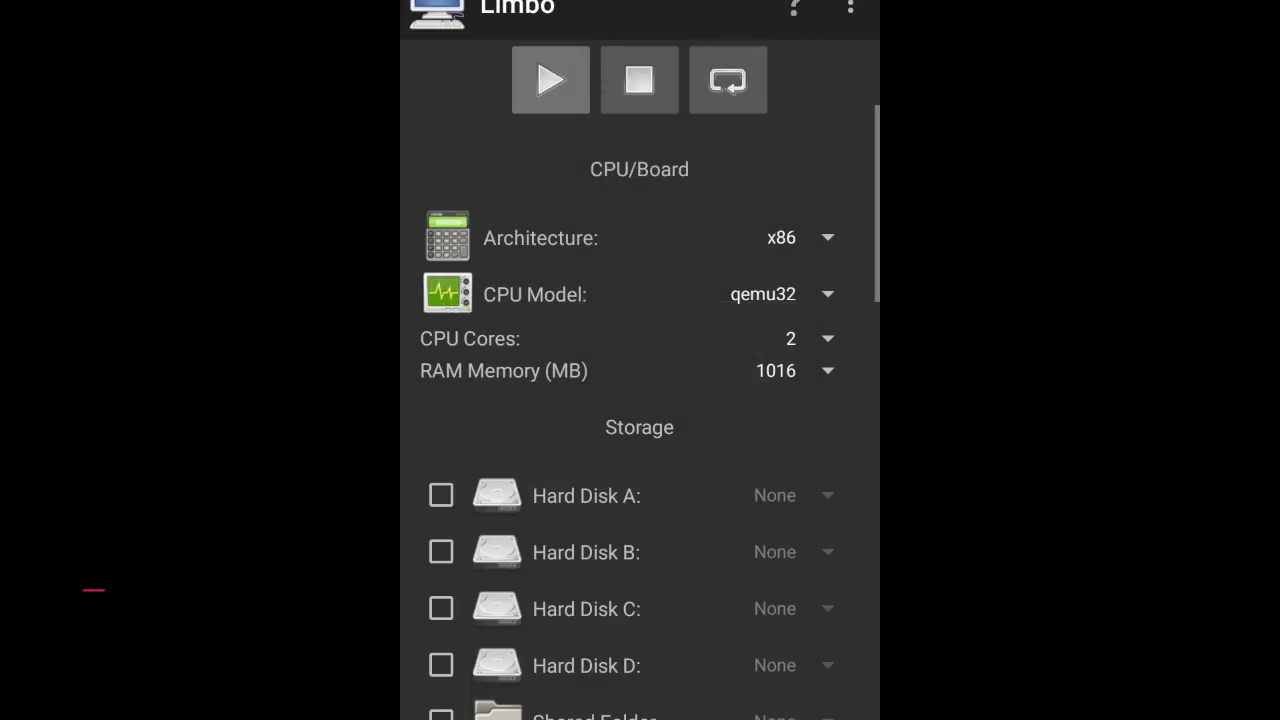
Step: Enable Hard Disk A and attach XP.IMG from the limbo folder as its image
{"action": "left_click", "coordinate": [443, 494]}
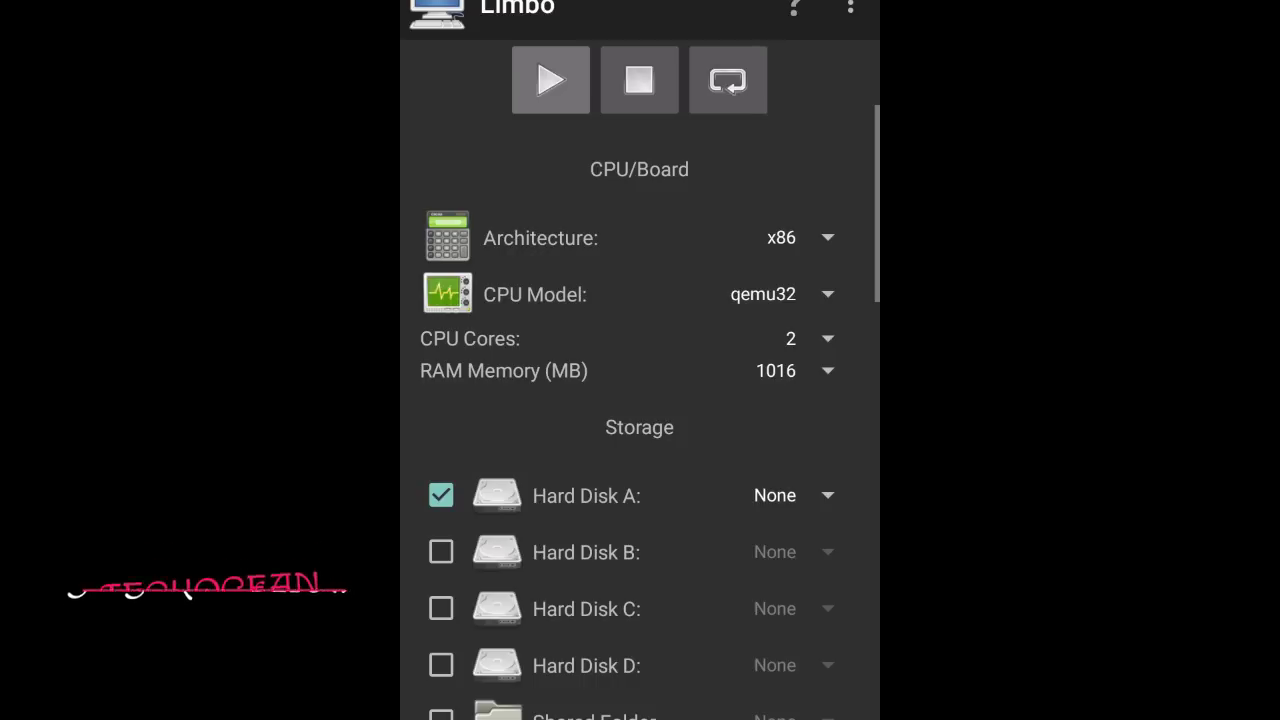
{"action": "left_click", "coordinate": [806, 495]}
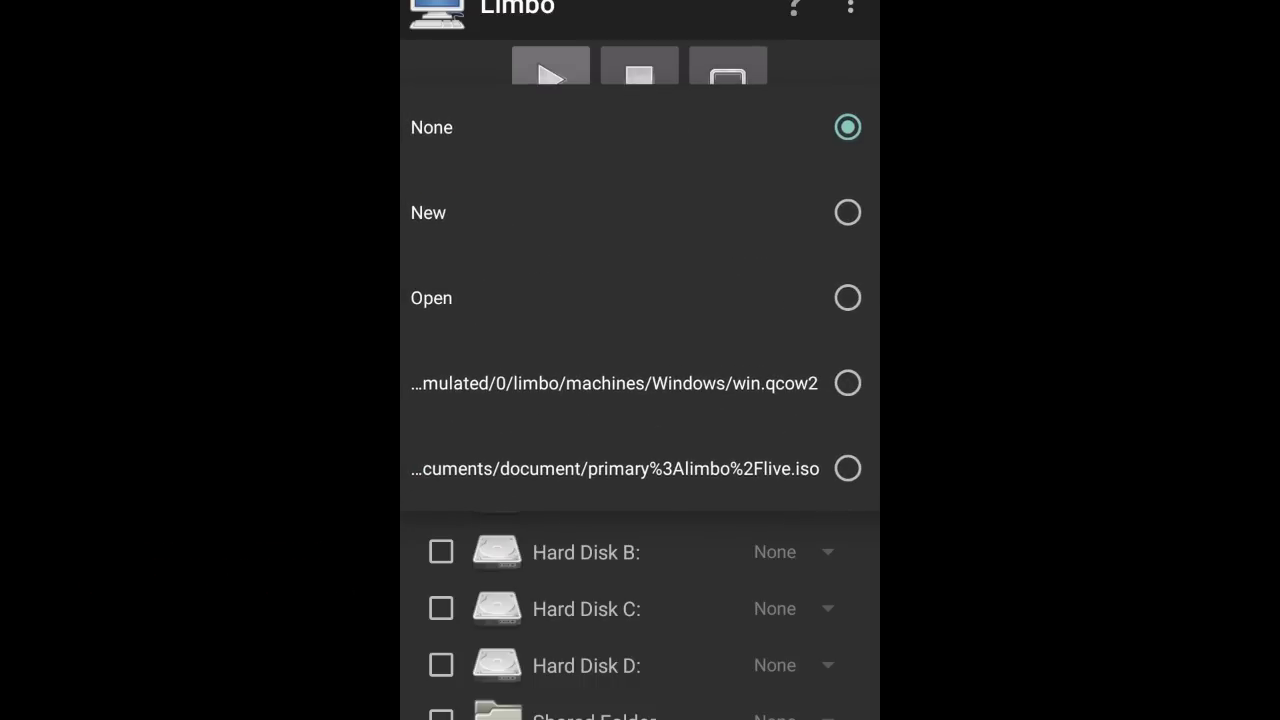
{"action": "left_click", "coordinate": [709, 300]}
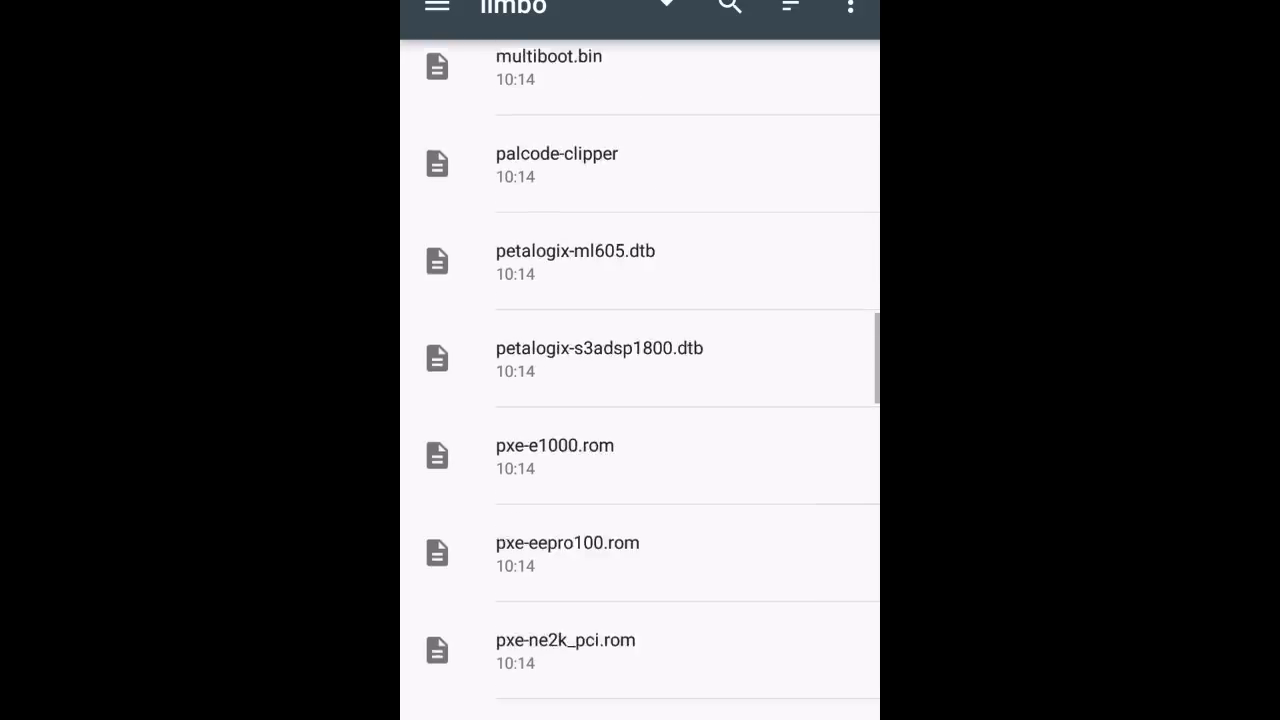
{"action": "left_click_drag", "start_coordinate": [750, 515], "coordinate": [770, 234]}
{"action": "left_click_drag", "start_coordinate": [738, 542], "coordinate": [783, 233]}
{"action": "left_click_drag", "start_coordinate": [725, 488], "coordinate": [746, 194]}
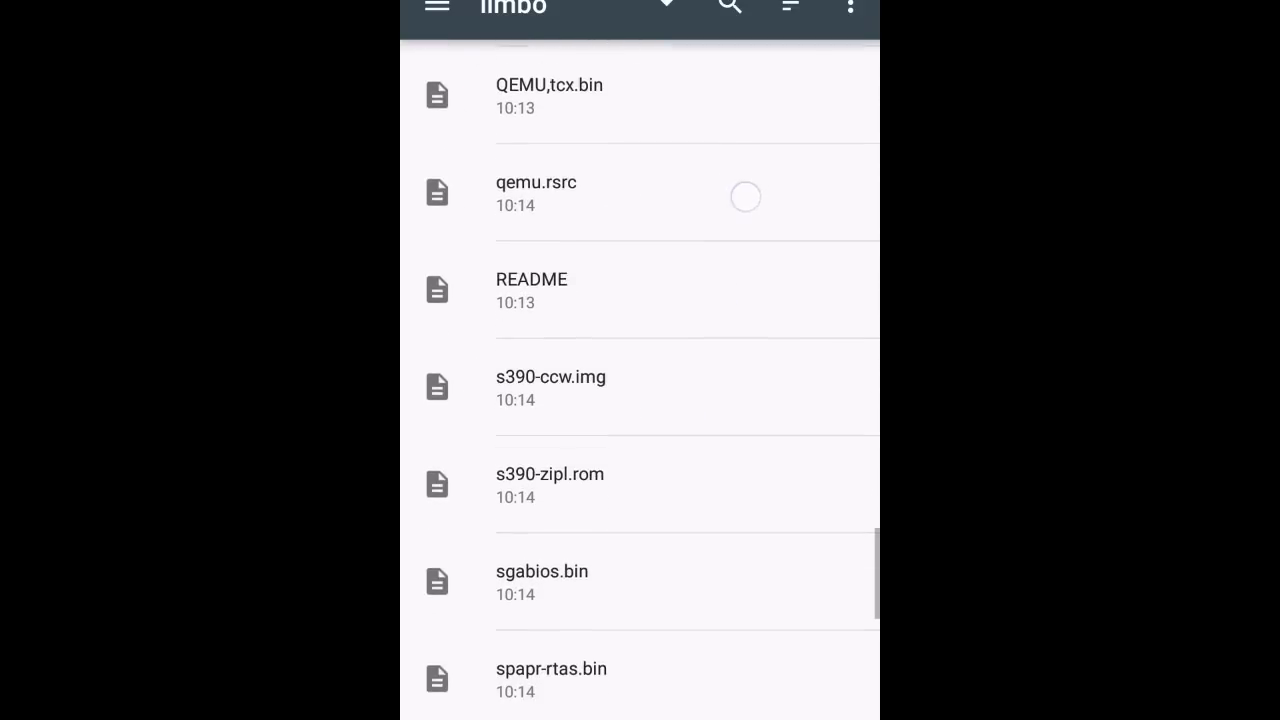
{"action": "mouse_move", "coordinate": [736, 462]}
{"action": "left_mouse_down"}
{"action": "mouse_move", "coordinate": [777, 205]}
{"action": "mouse_move", "coordinate": [717, 423]}
{"action": "mouse_move", "coordinate": [740, 220]}
{"action": "mouse_move", "coordinate": [763, 214]}
{"action": "left_mouse_up"}
{"action": "left_click", "coordinate": [580, 674]}
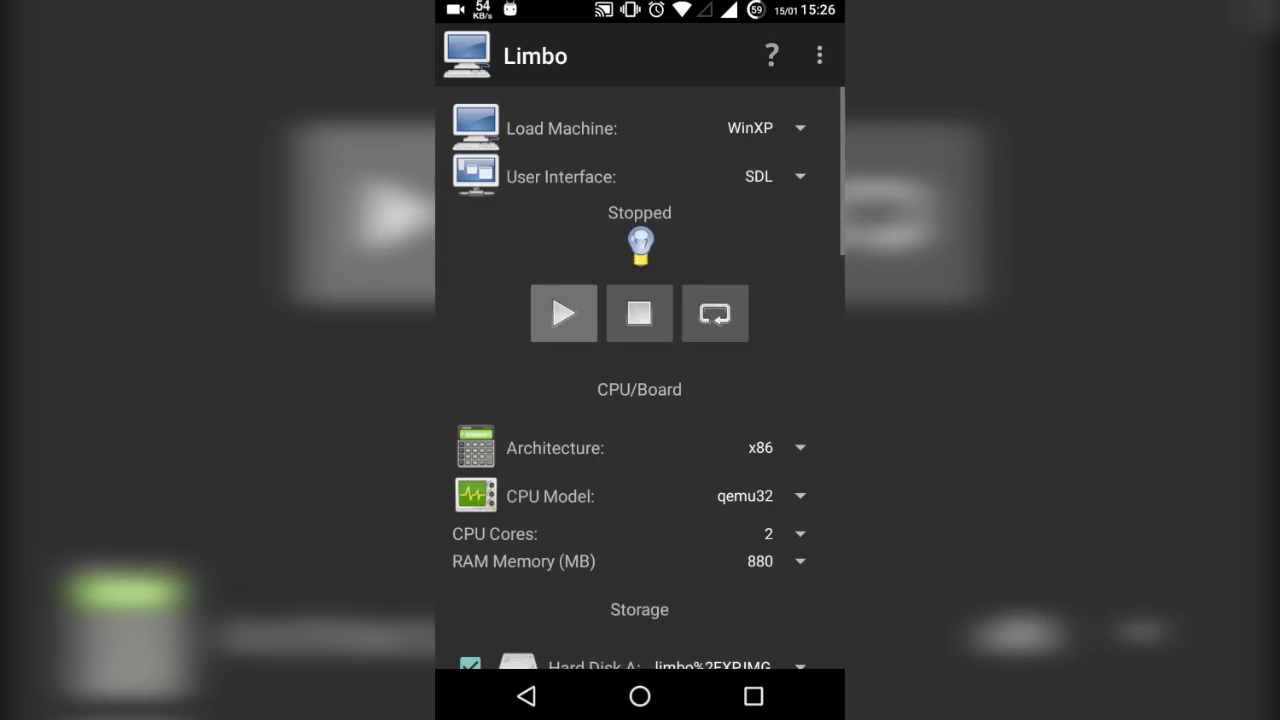
{"action": "left_click_drag", "start_coordinate": [614, 460], "coordinate": [614, 180]}
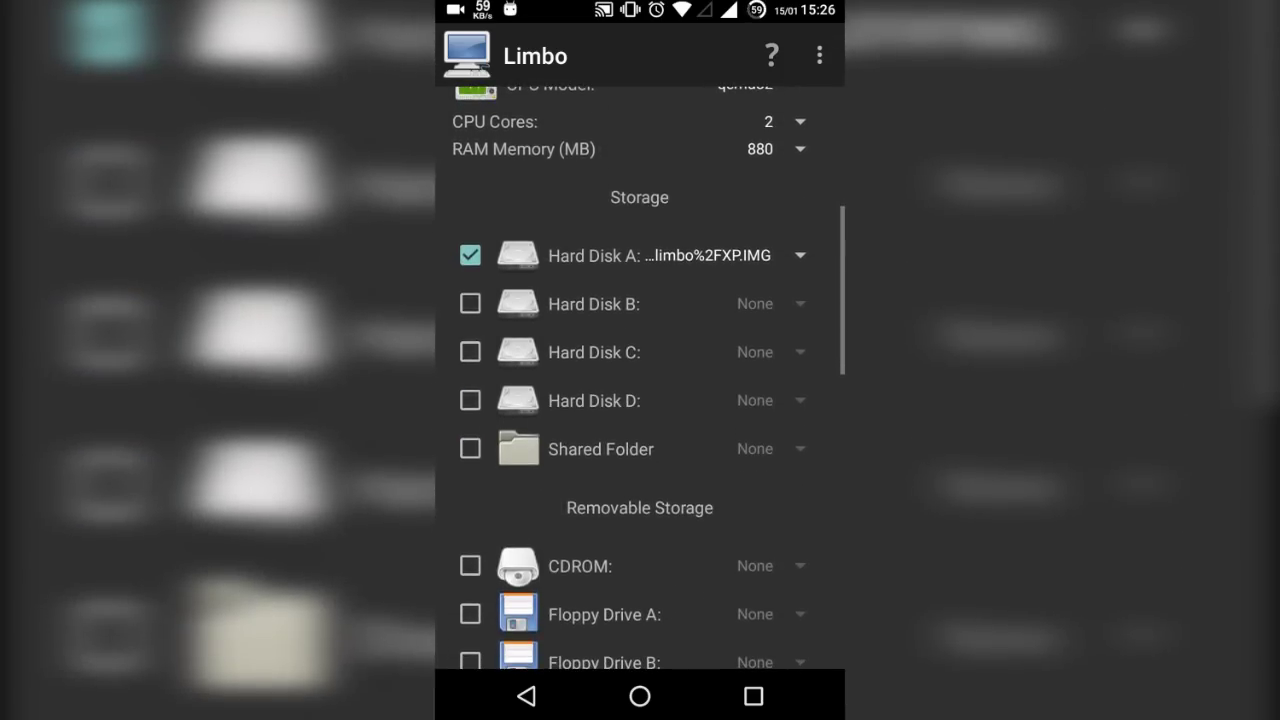
{"action": "left_click_drag", "start_coordinate": [578, 506], "coordinate": [508, 380]}
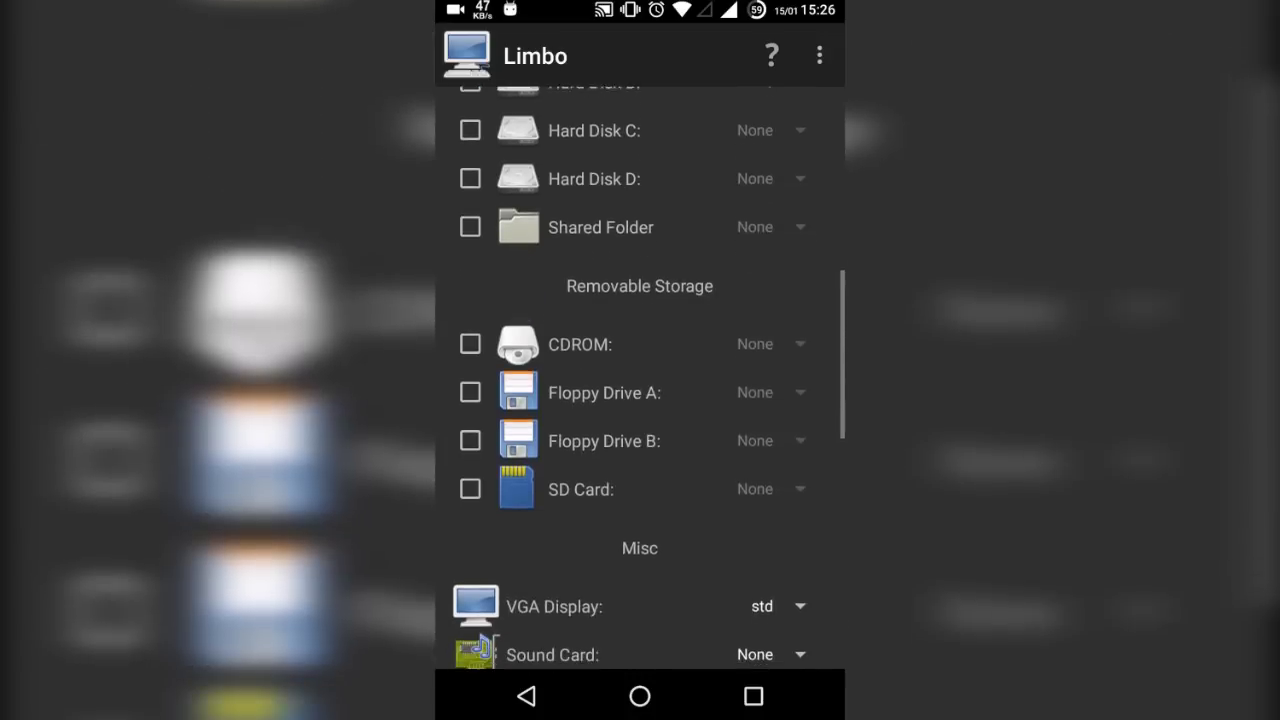
{"action": "left_click_drag", "start_coordinate": [600, 481], "coordinate": [572, 333]}
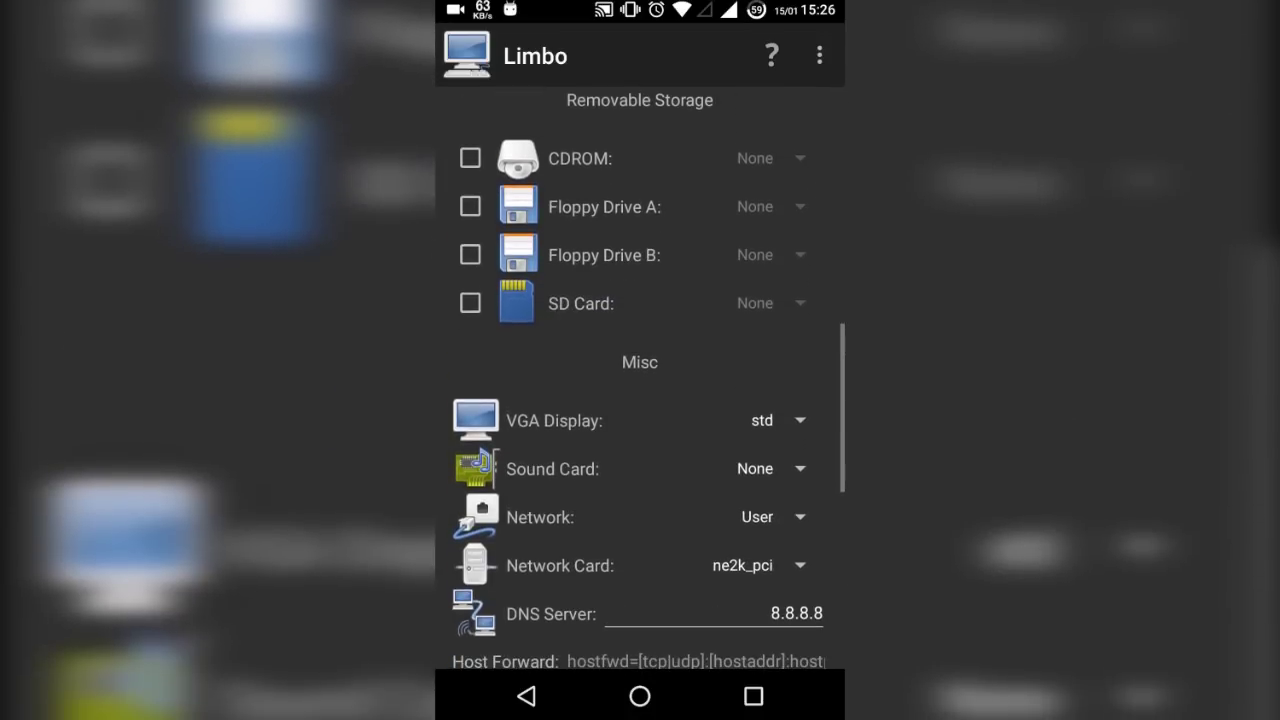
{"action": "left_click", "coordinate": [585, 420]}
{"action": "left_click", "coordinate": [763, 420]}
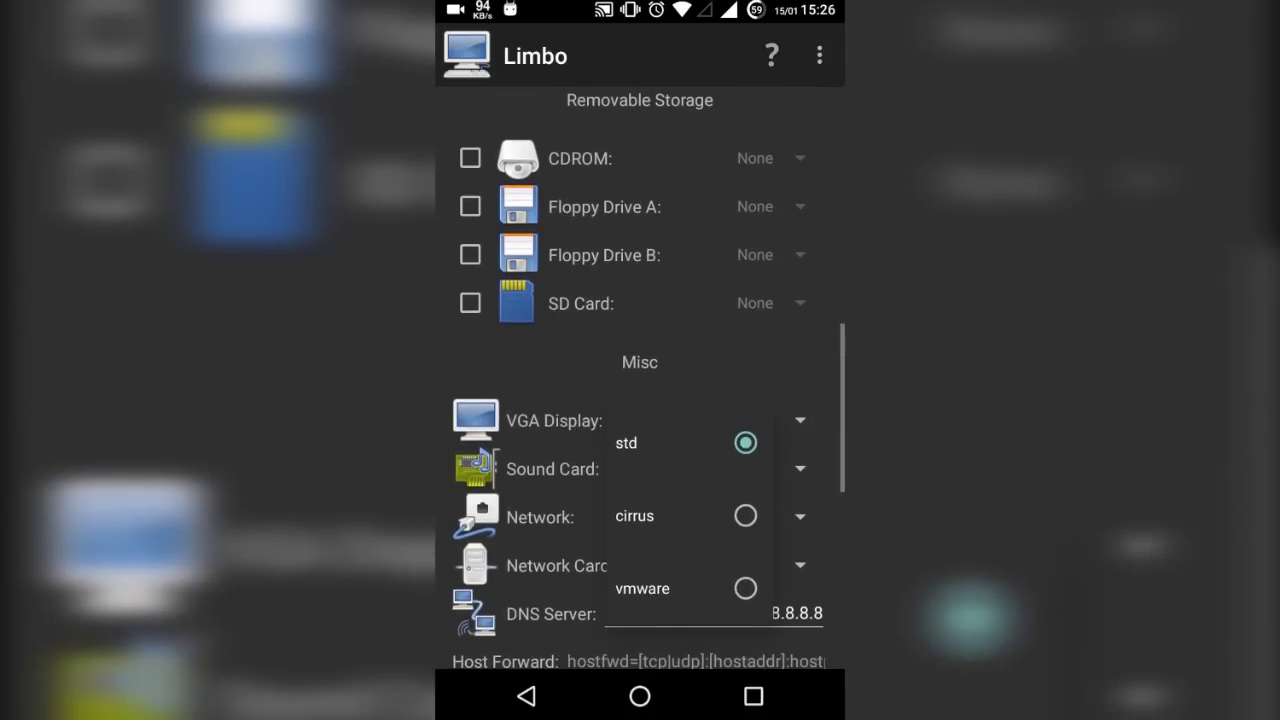
{"action": "left_click", "coordinate": [639, 439]}
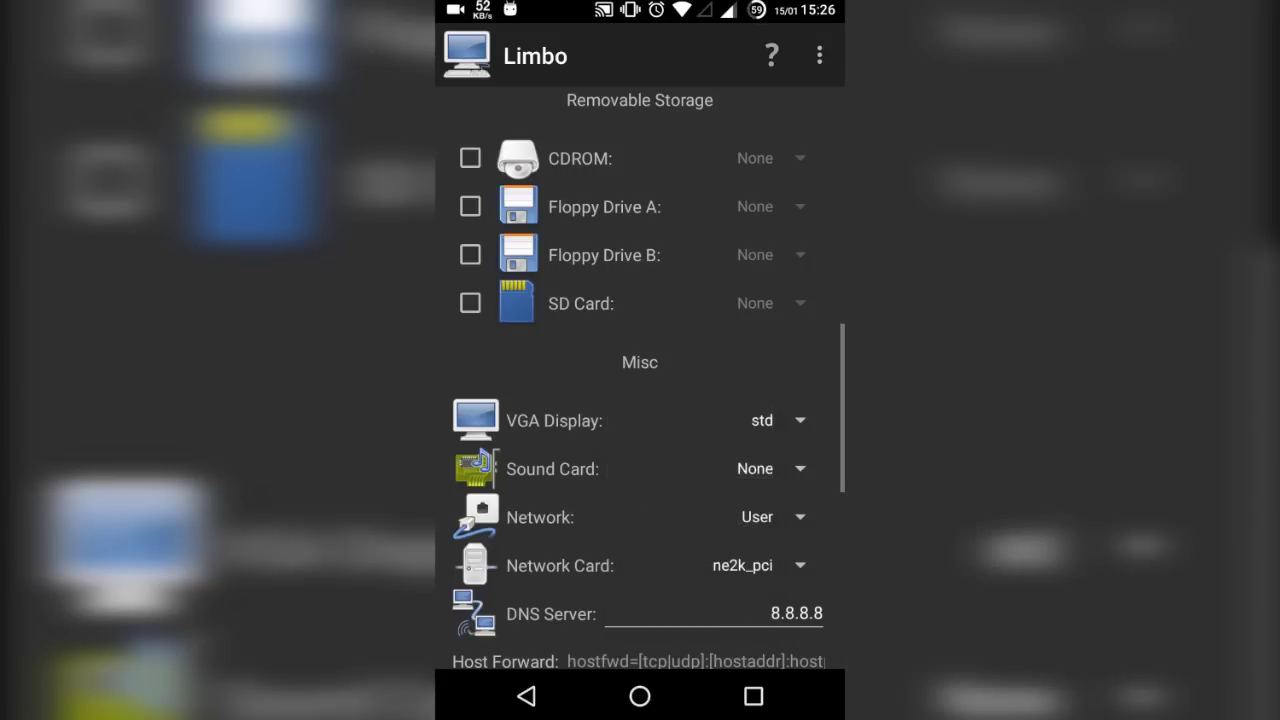
{"action": "left_click_drag", "start_coordinate": [583, 546], "coordinate": [560, 346]}
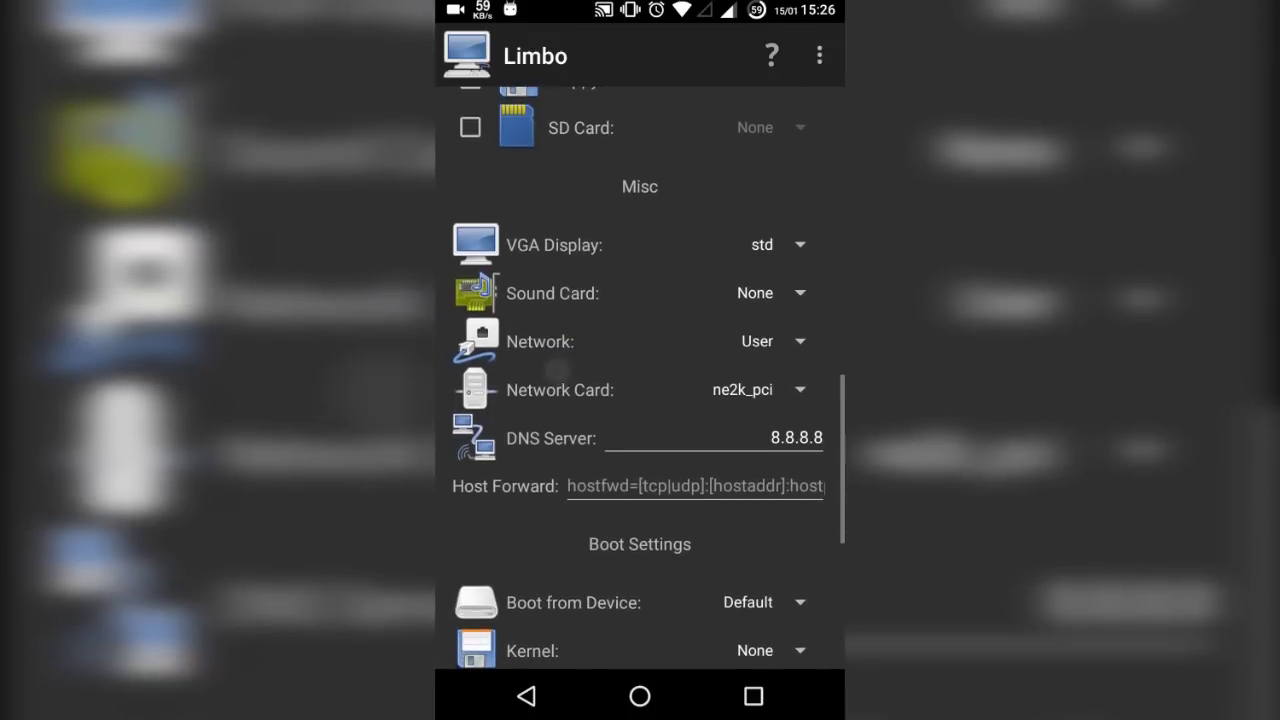
{"action": "left_click_drag", "start_coordinate": [646, 517], "coordinate": [576, 387]}
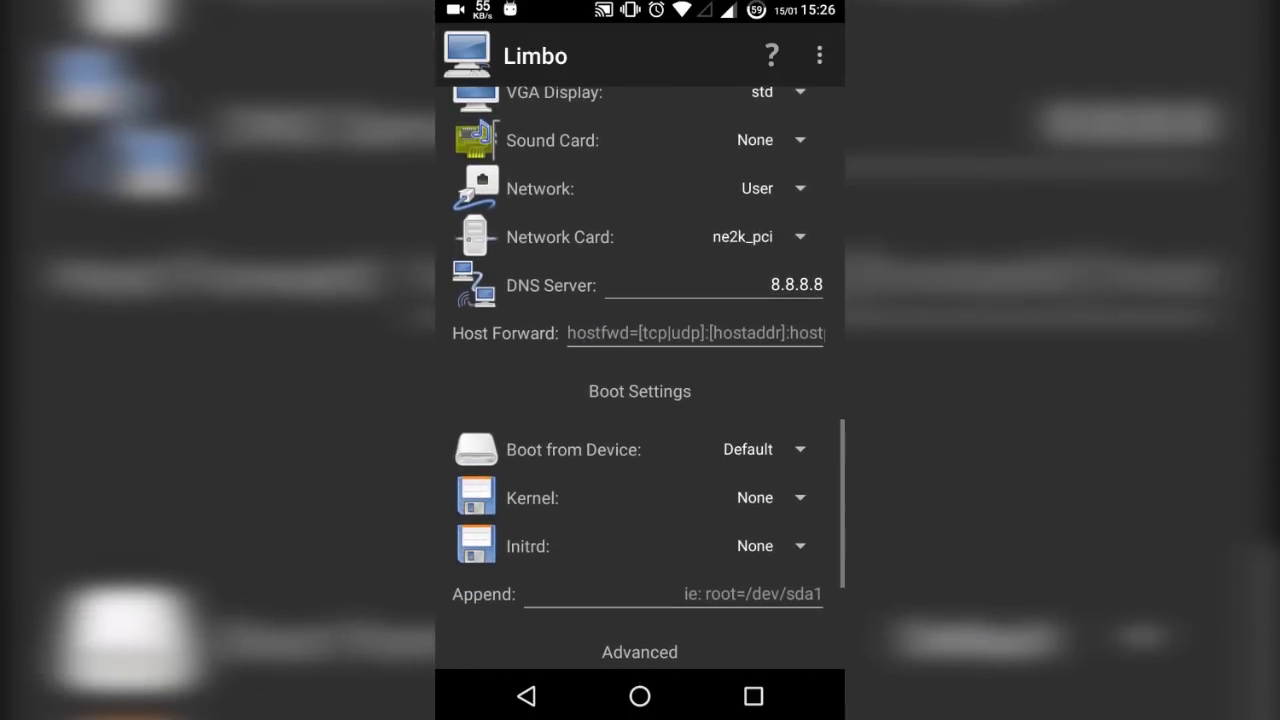
{"action": "left_click_drag", "start_coordinate": [609, 464], "coordinate": [585, 366]}
{"action": "left_click_drag", "start_coordinate": [621, 527], "coordinate": [600, 371]}
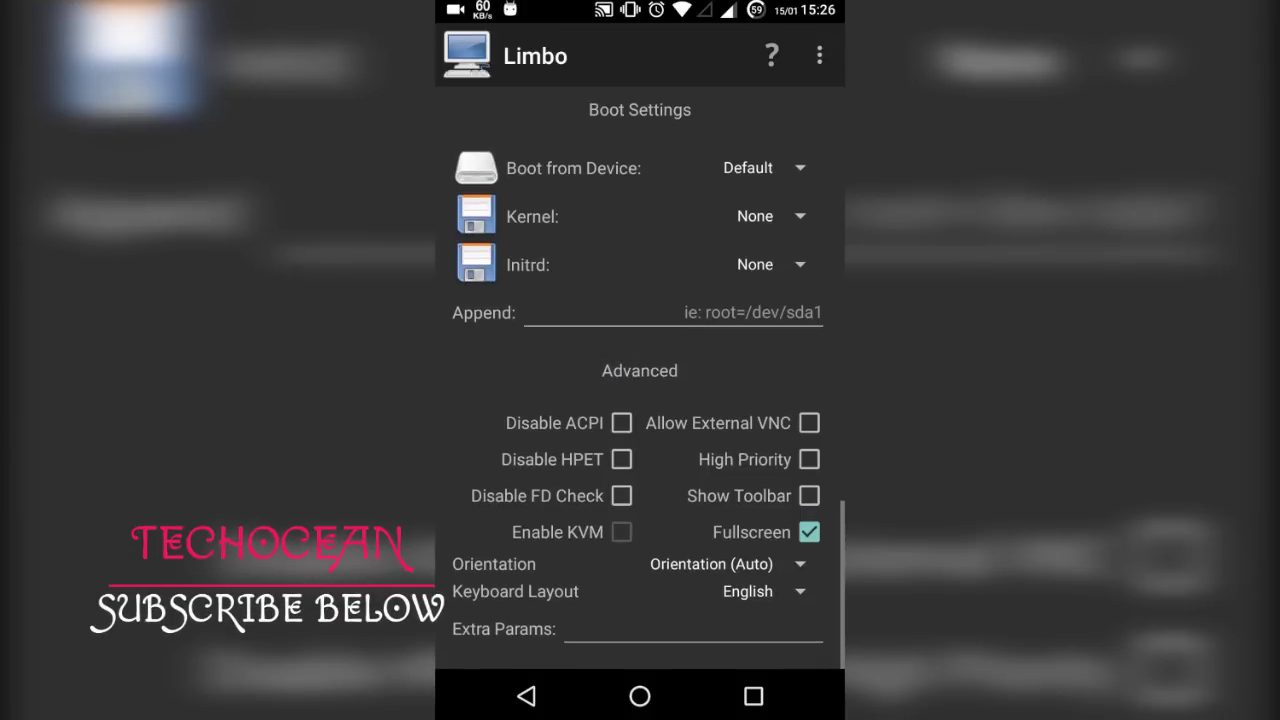
{"action": "left_click_drag", "start_coordinate": [680, 170], "coordinate": [690, 610]}
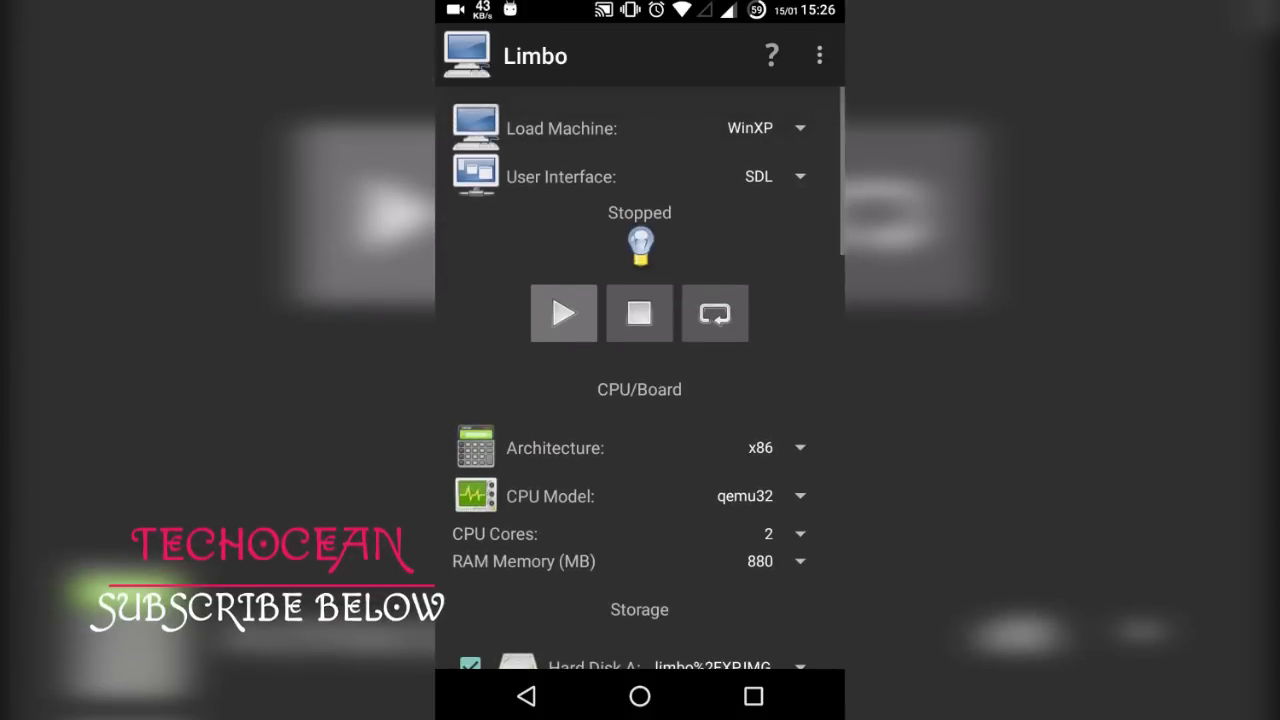
Step: Start the WinXP machine and let Windows XP boot to the desktop
{"action": "left_click", "coordinate": [564, 314]}
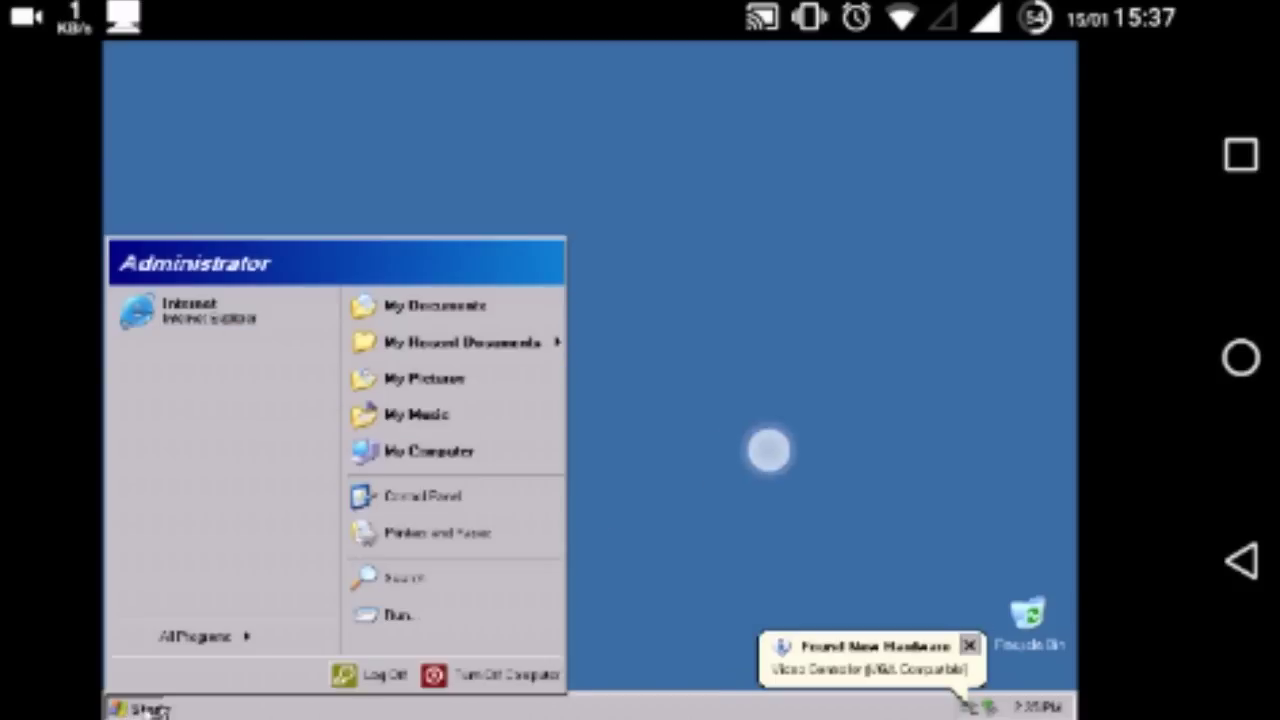
Step: Open Add or Remove Programs from Control Panel, then close it
{"action": "left_click", "coordinate": [446, 500]}
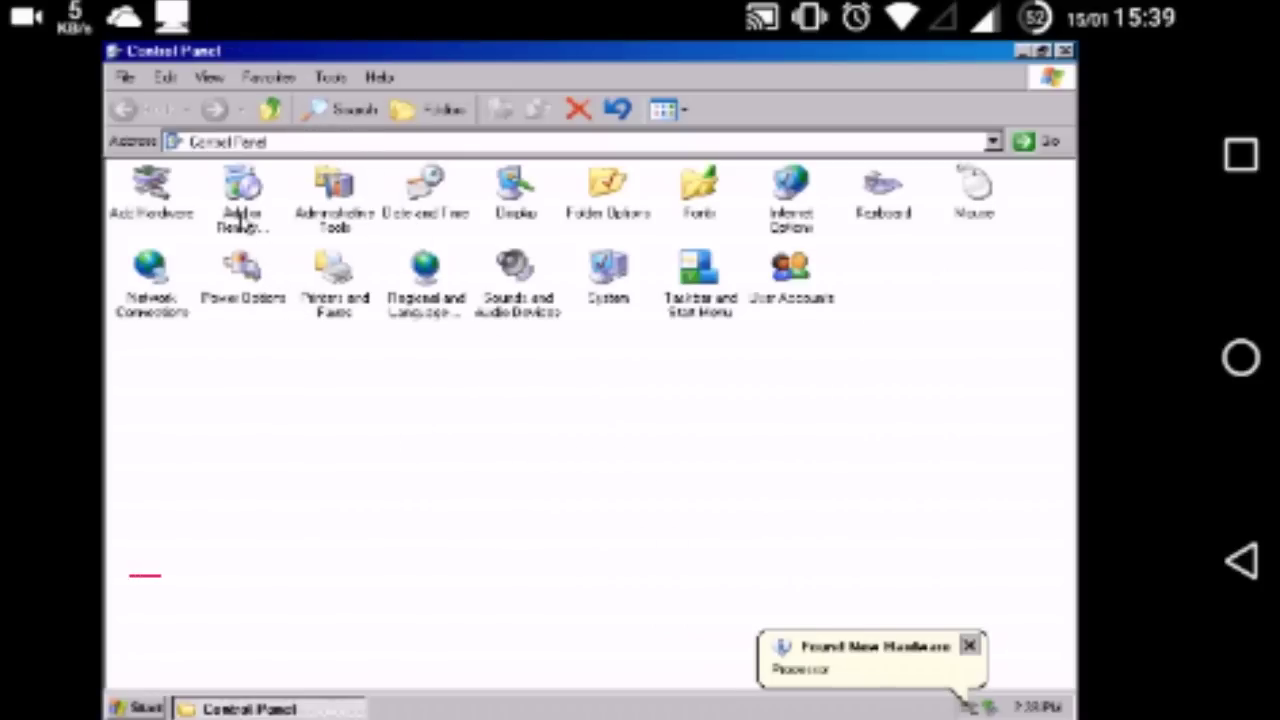
{"action": "double_click", "coordinate": [243, 220]}
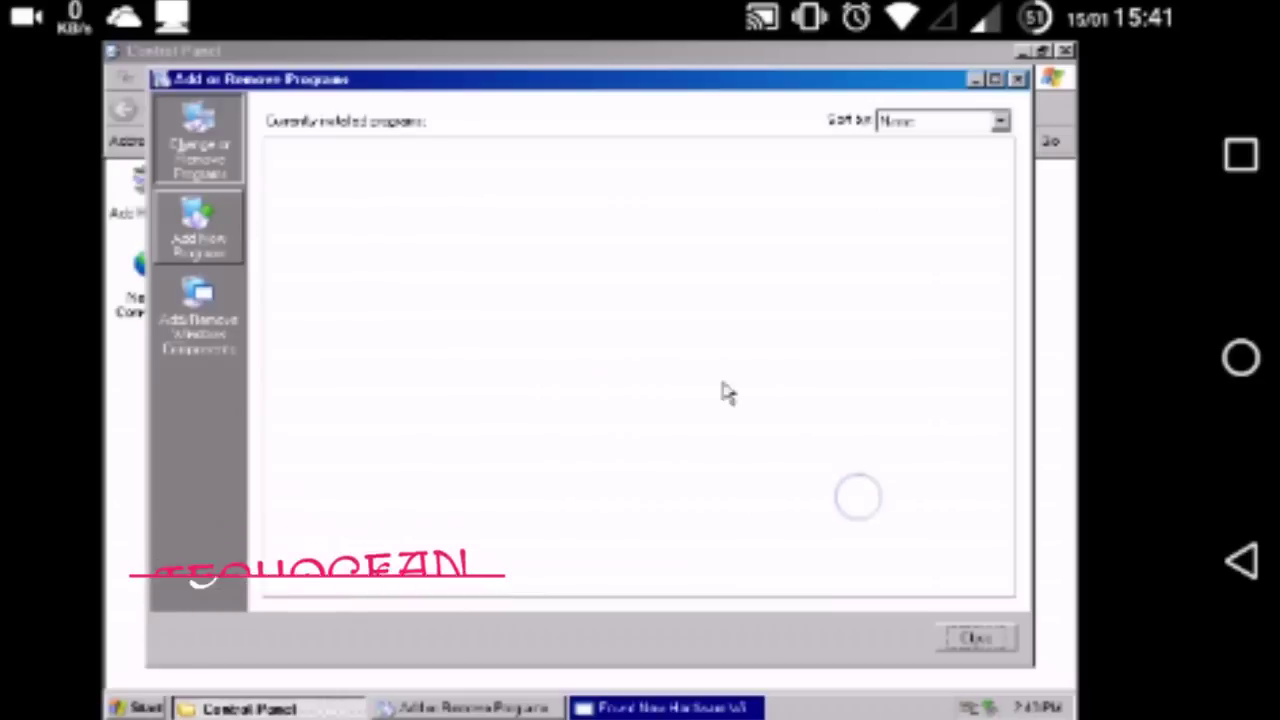
{"action": "left_click", "coordinate": [975, 640]}
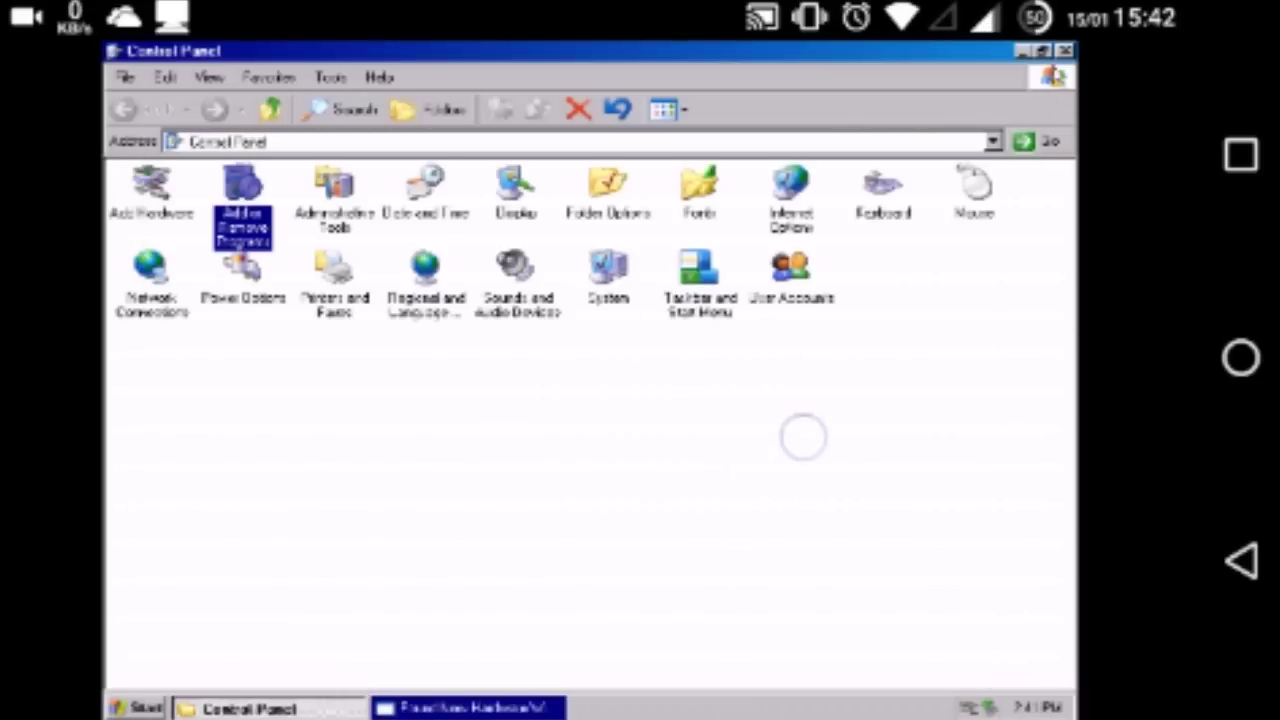
Step: Close Control Panel, cancel the Found New Hardware Wizard, and show the Start menu
{"action": "left_click", "coordinate": [1065, 50]}
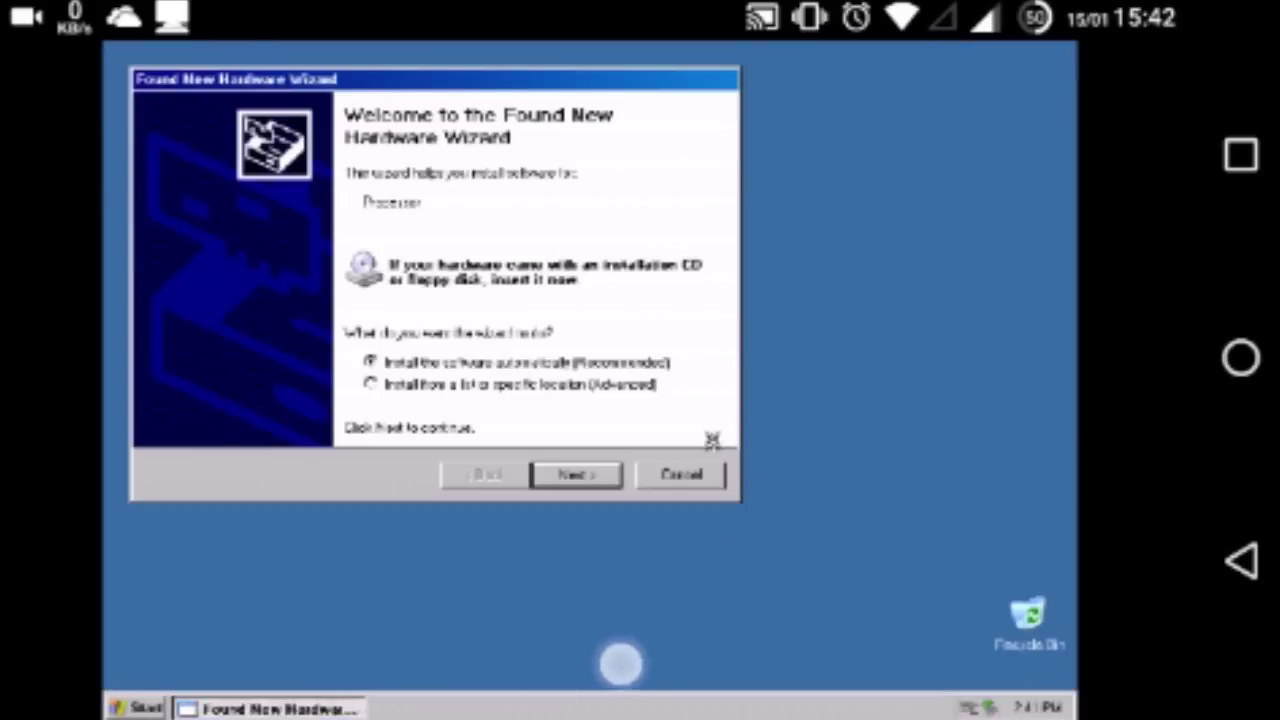
{"action": "left_click", "coordinate": [700, 476]}
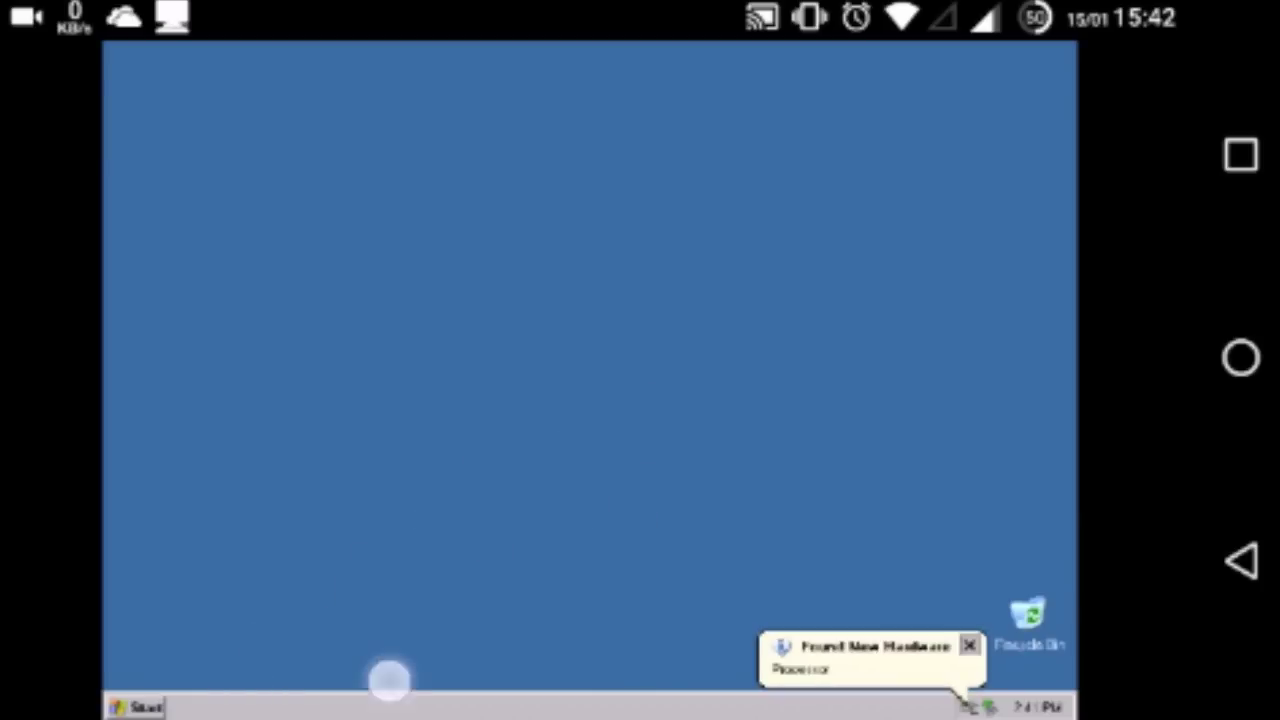
{"action": "left_click", "coordinate": [145, 707]}
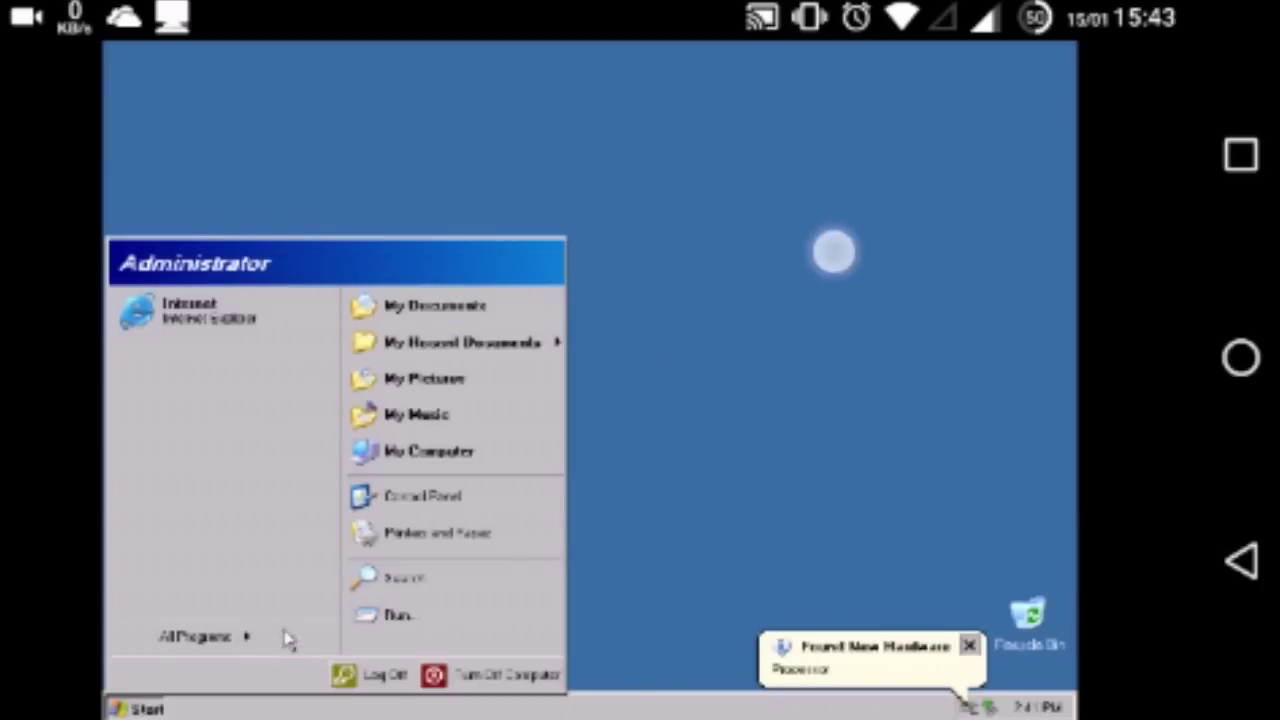